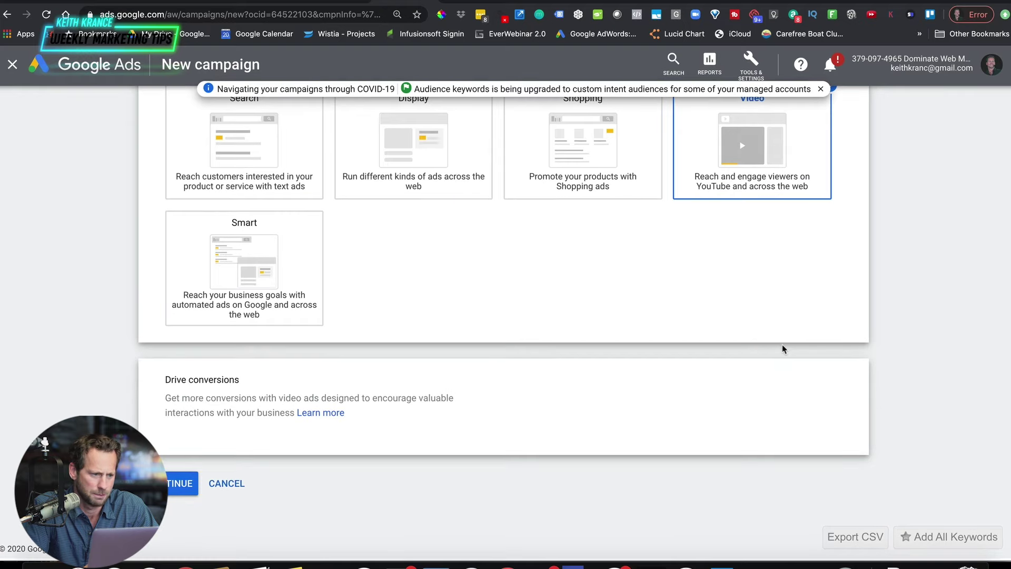
Review the campaign goals and types, and continue to campaign setup with the Sales goal and Video type
scroll(783, 349, up, 1)
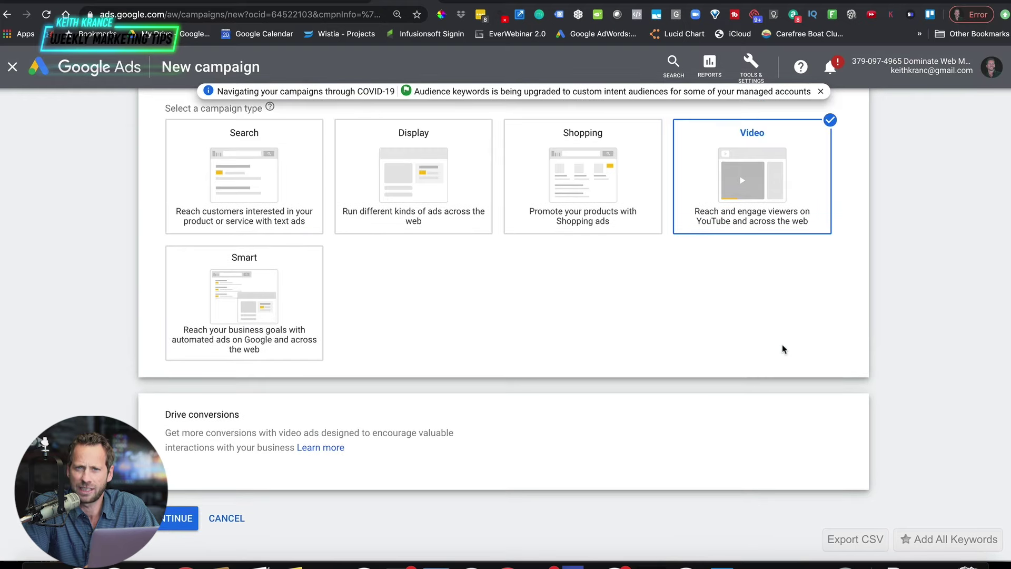
scroll(782, 349, up, 7)
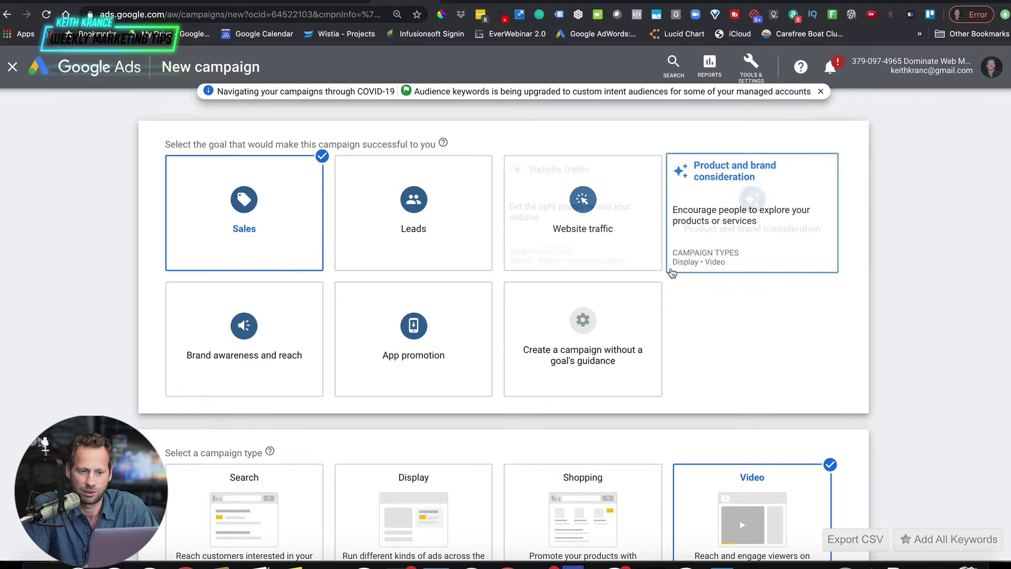
scroll(727, 315, down, 6)
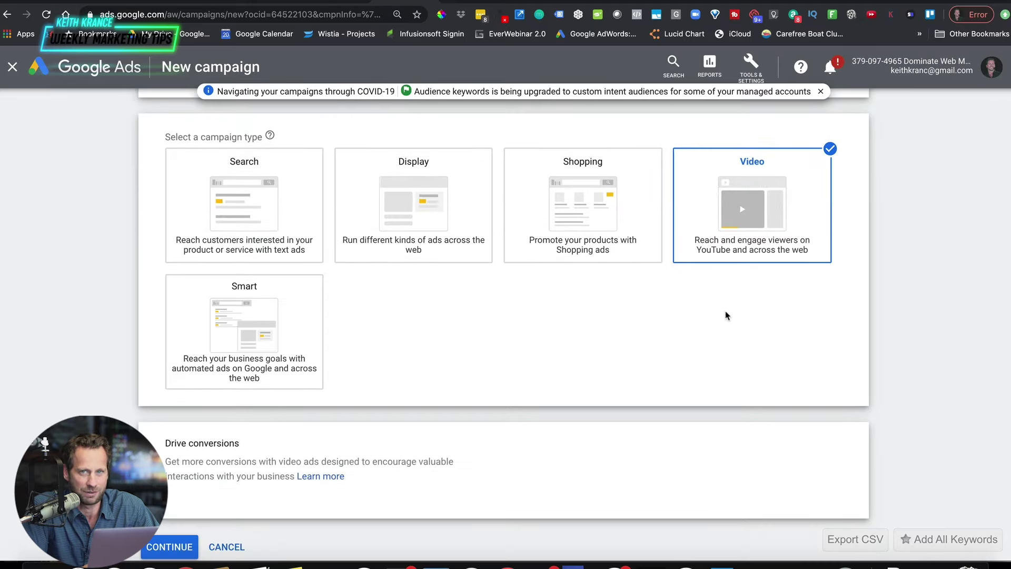
scroll(726, 316, down, 1)
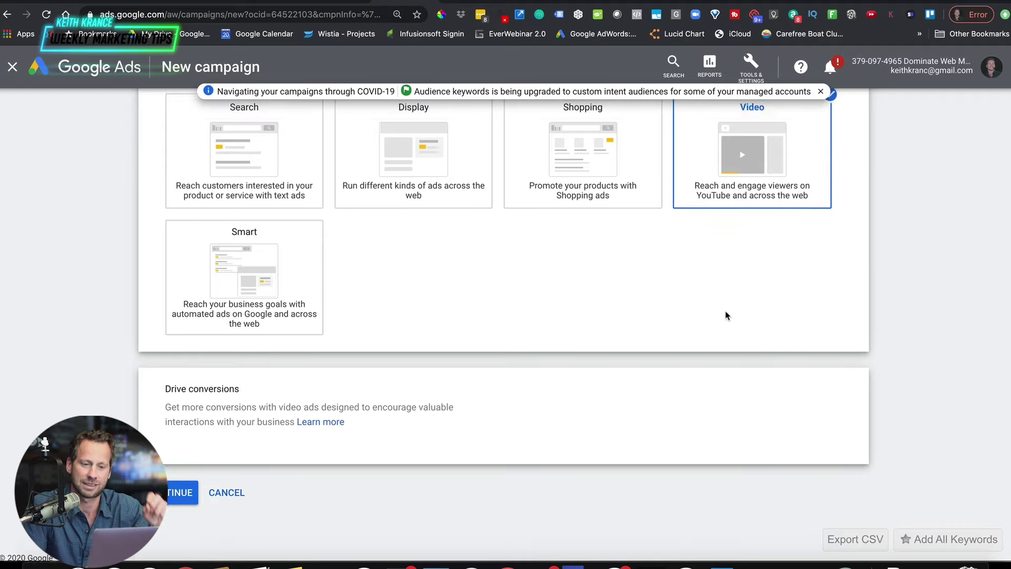
scroll(713, 254, up, 7)
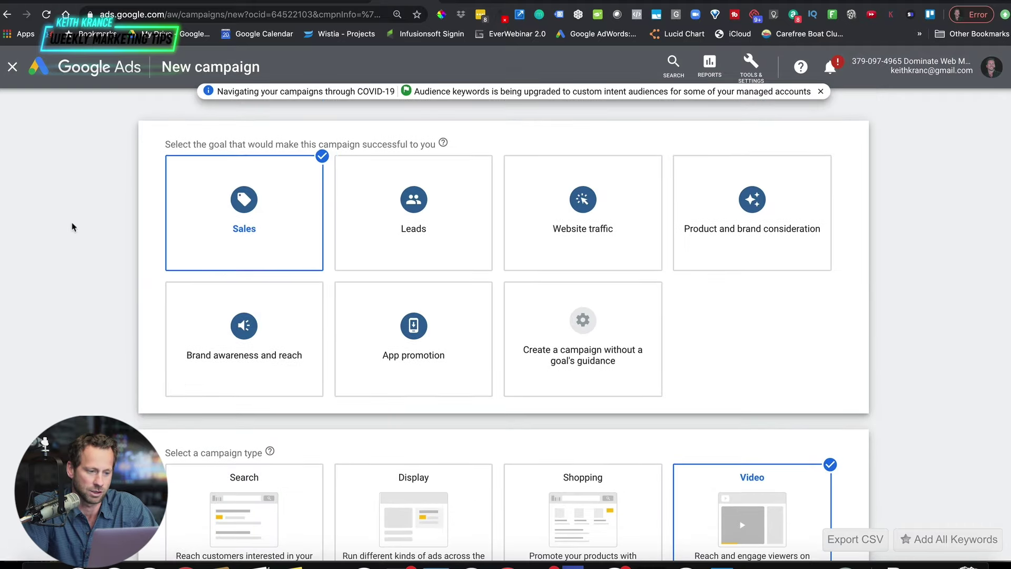
scroll(72, 225, down, 6)
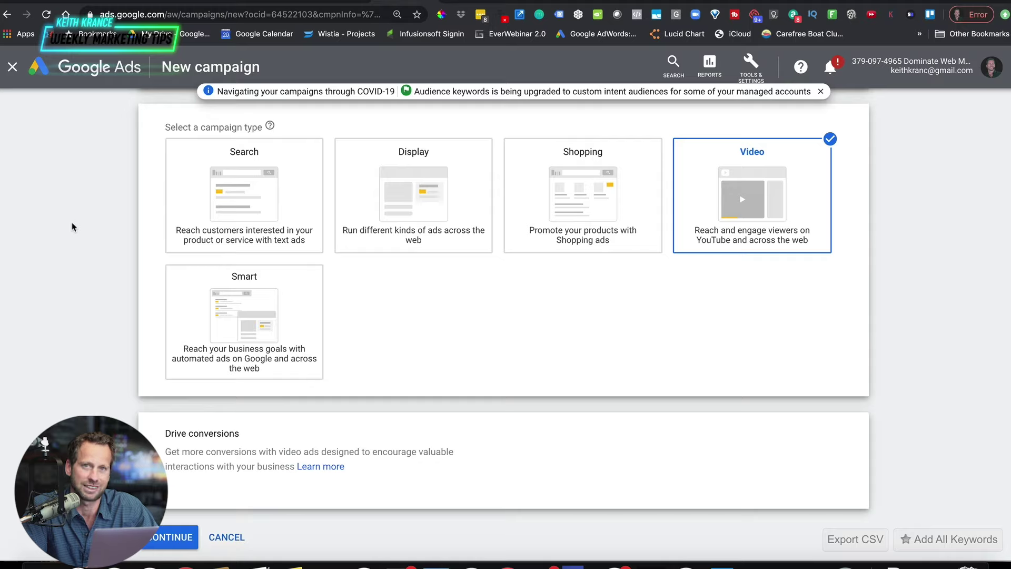
click(176, 536)
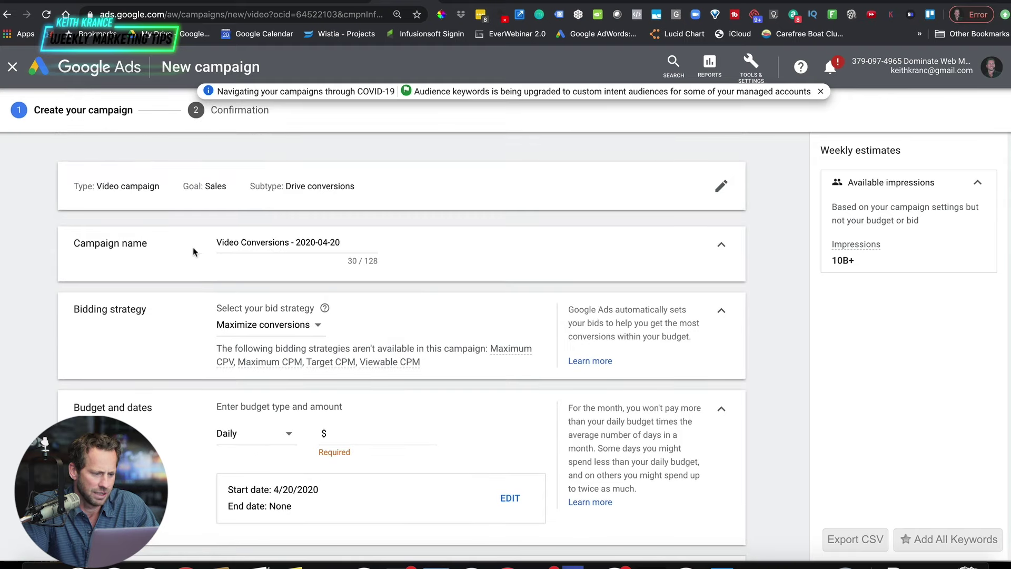
Examine the new campaign form from the bidding strategy through the ad group name to the video ad section
scroll(132, 318, down, 5)
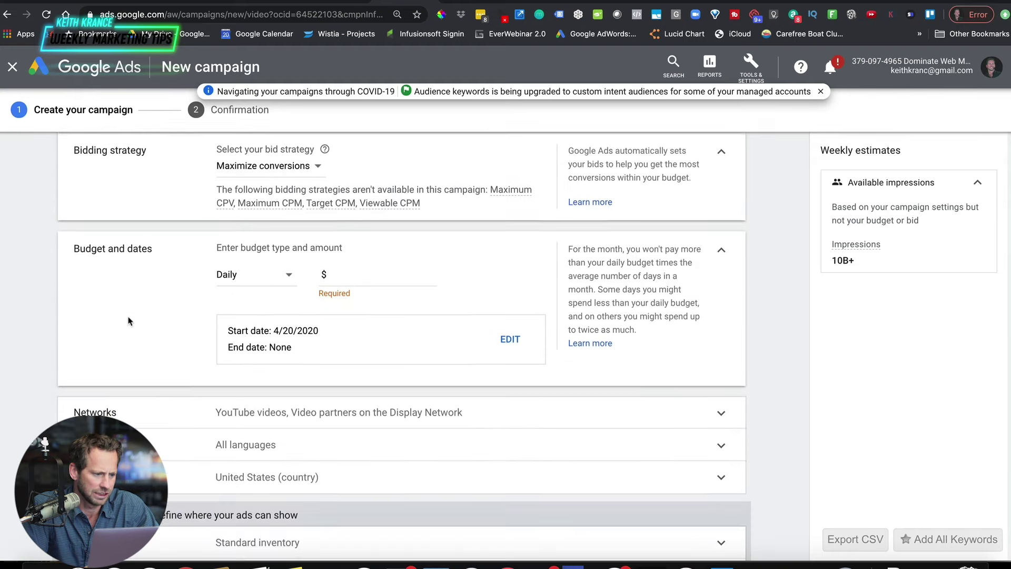
scroll(158, 310, down, 2)
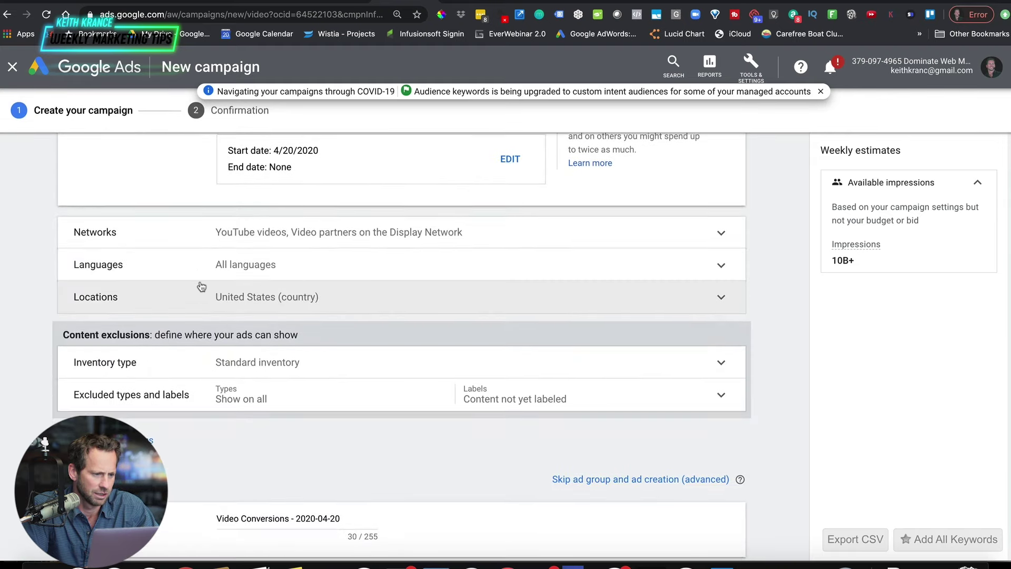
scroll(282, 275, down, 1)
scroll(316, 282, down, 2)
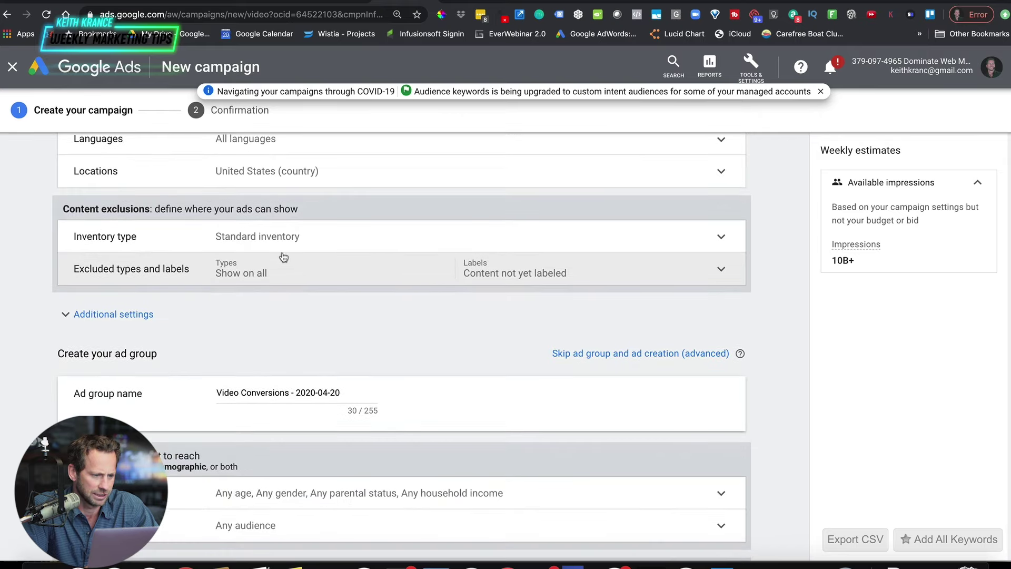
scroll(282, 286, down, 3)
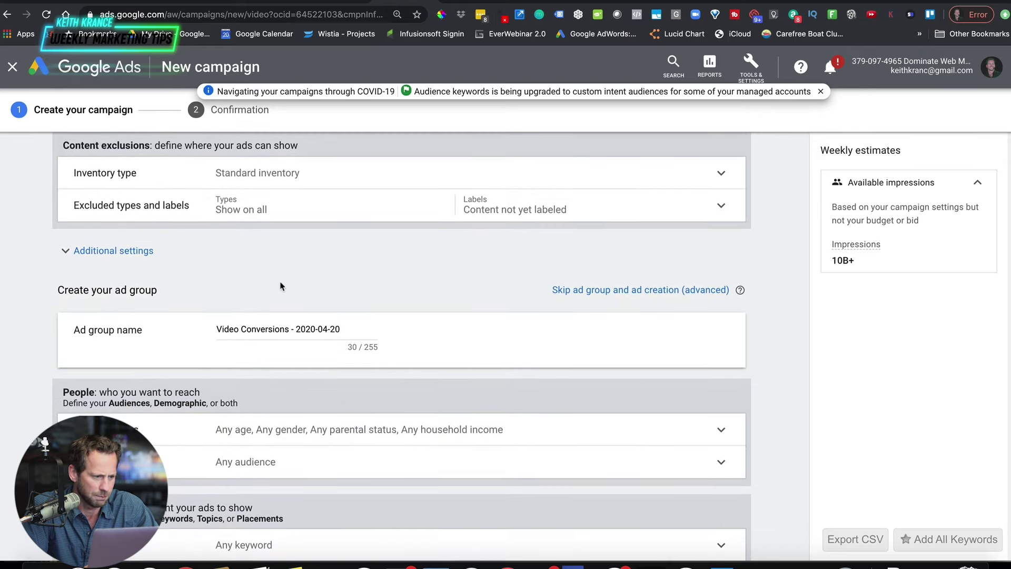
scroll(287, 289, down, 1)
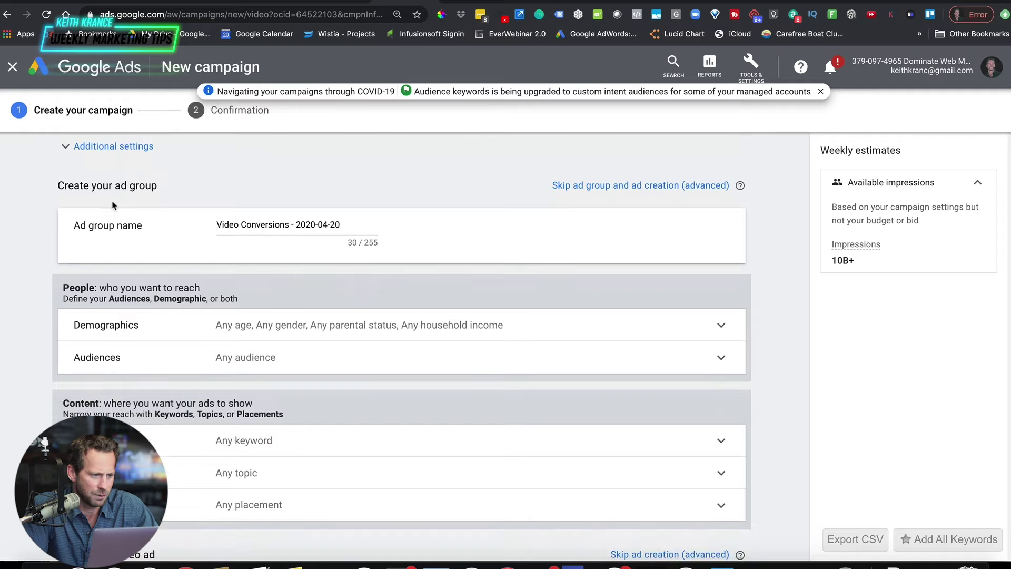
drag(340, 221, 199, 228)
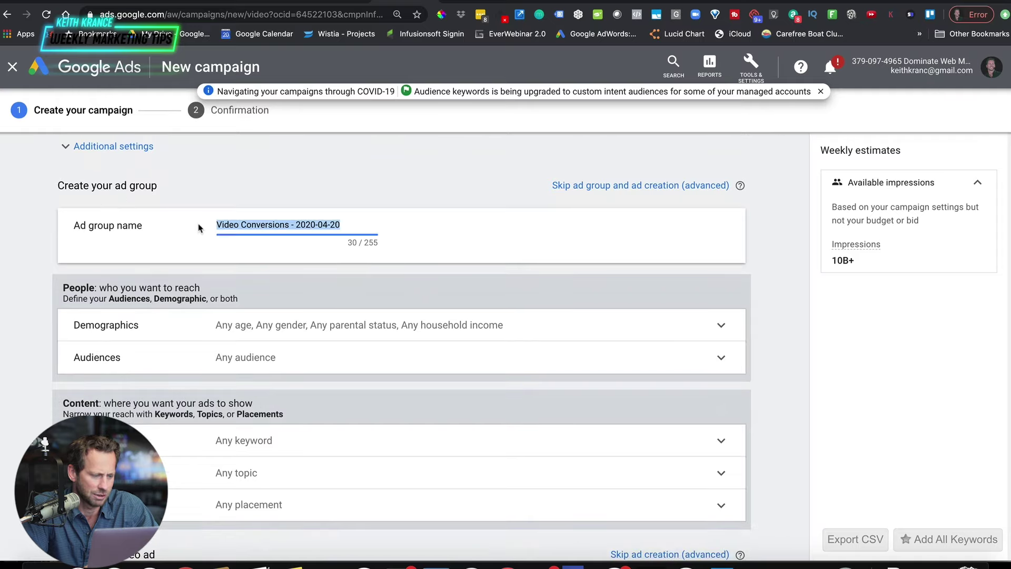
scroll(158, 232, down, 2)
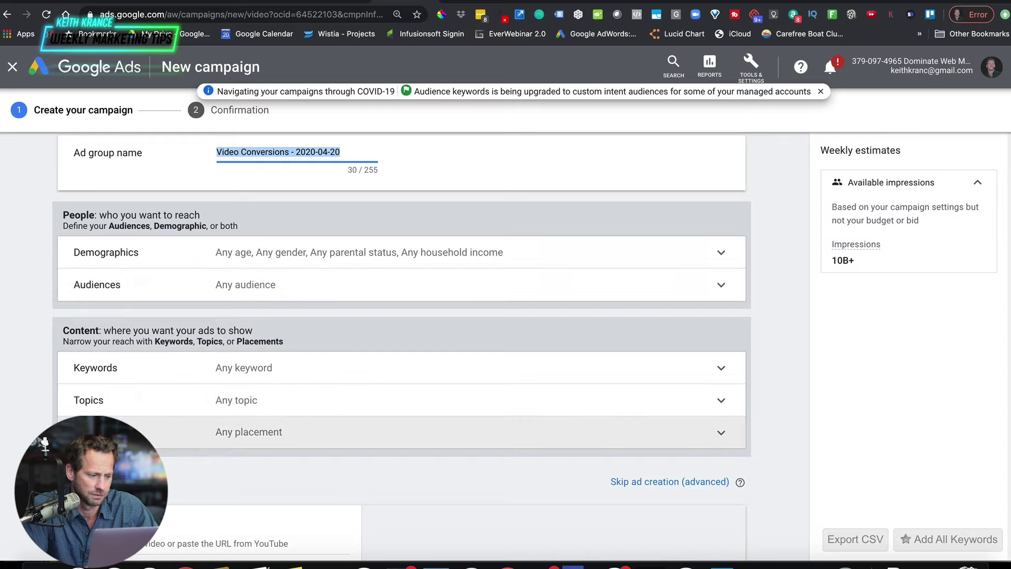
scroll(158, 421, down, 3)
drag(162, 383, 48, 387)
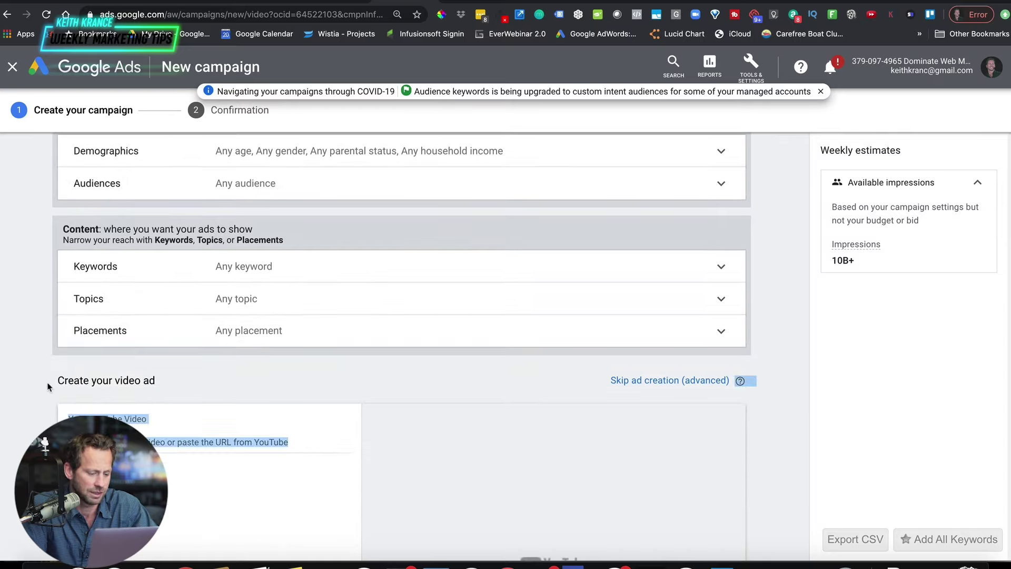
click(90, 383)
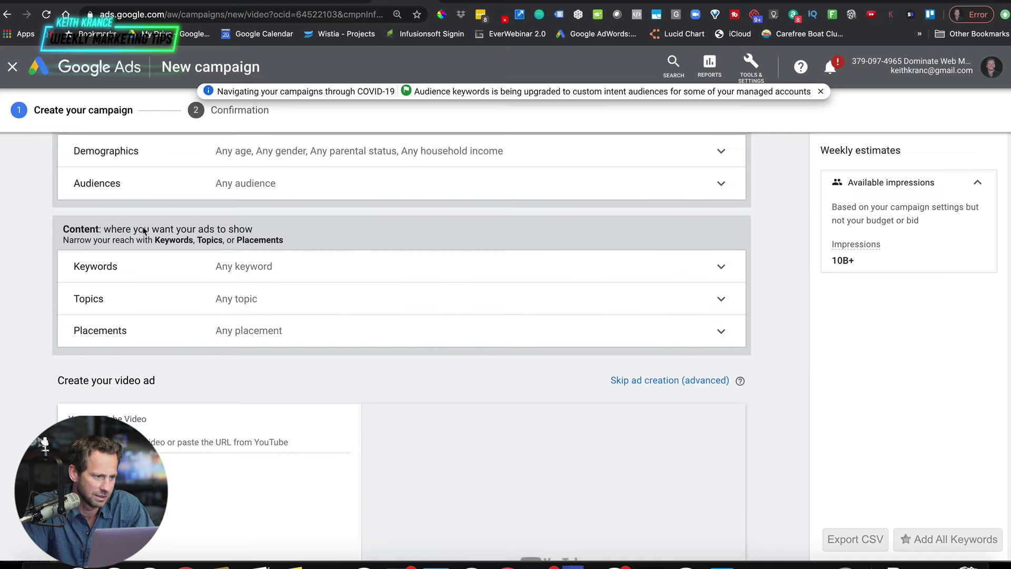
Return to the campaign-level settings and review budget, networks, content exclusions, people and content targeting, and the YouTube video field
scroll(143, 230, up, 15)
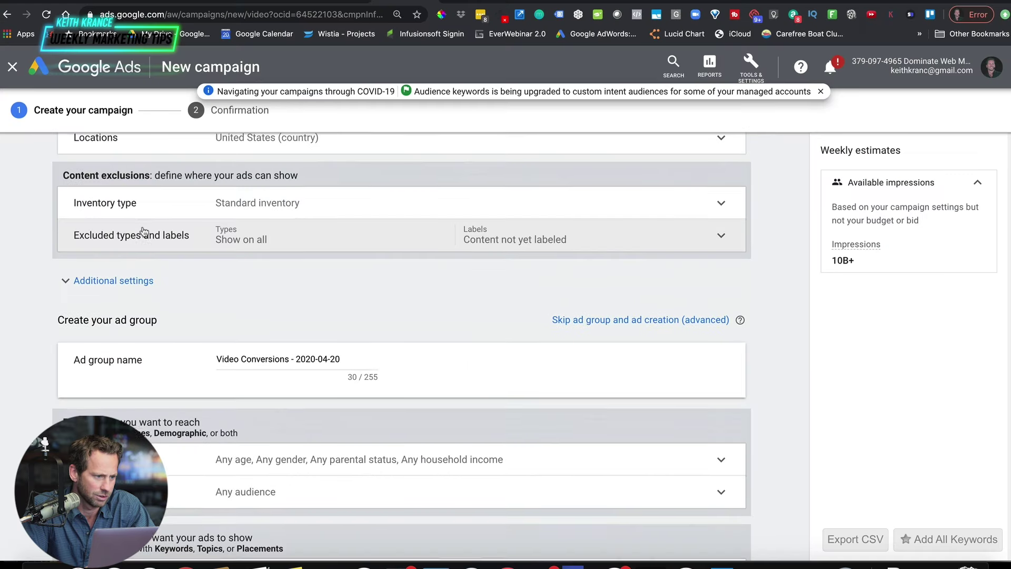
scroll(143, 230, up, 3)
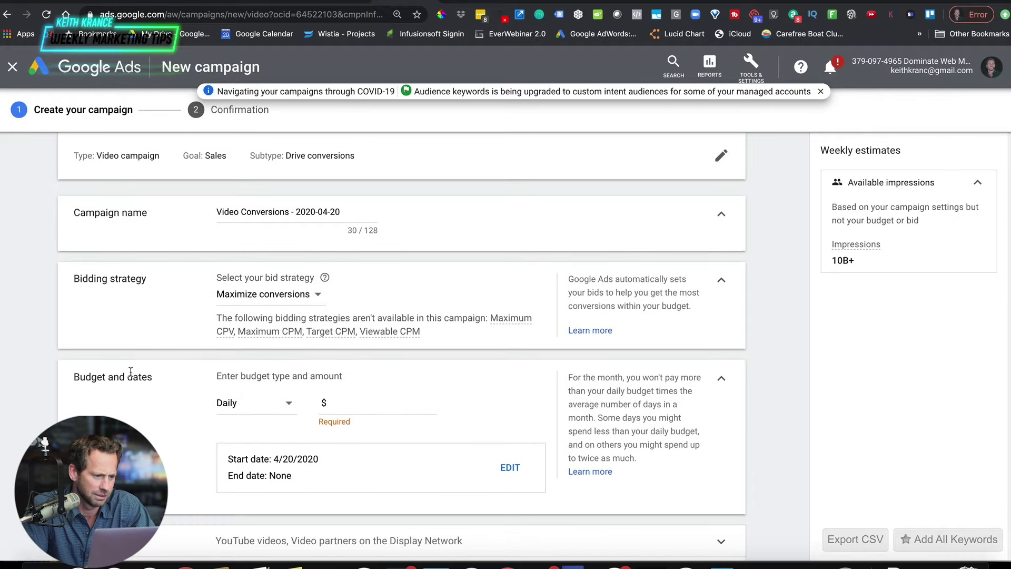
scroll(130, 373, down, 3)
scroll(137, 389, down, 1)
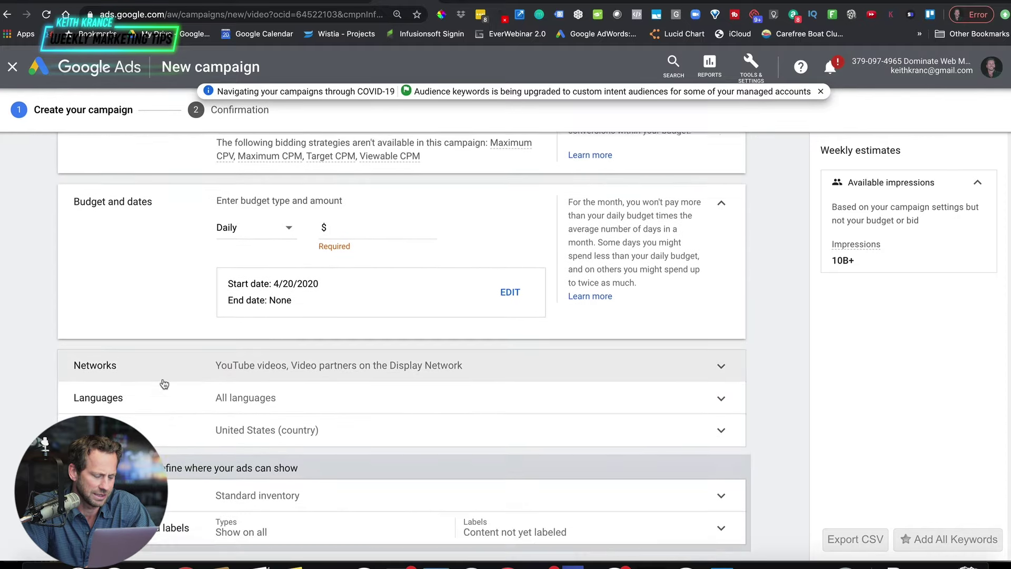
scroll(235, 390, down, 4)
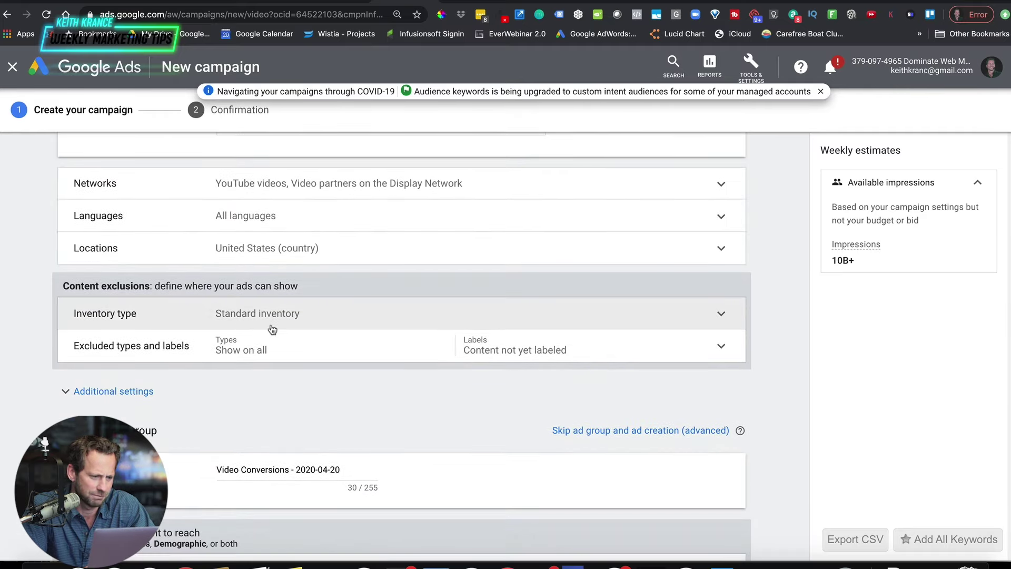
scroll(272, 329, down, 3)
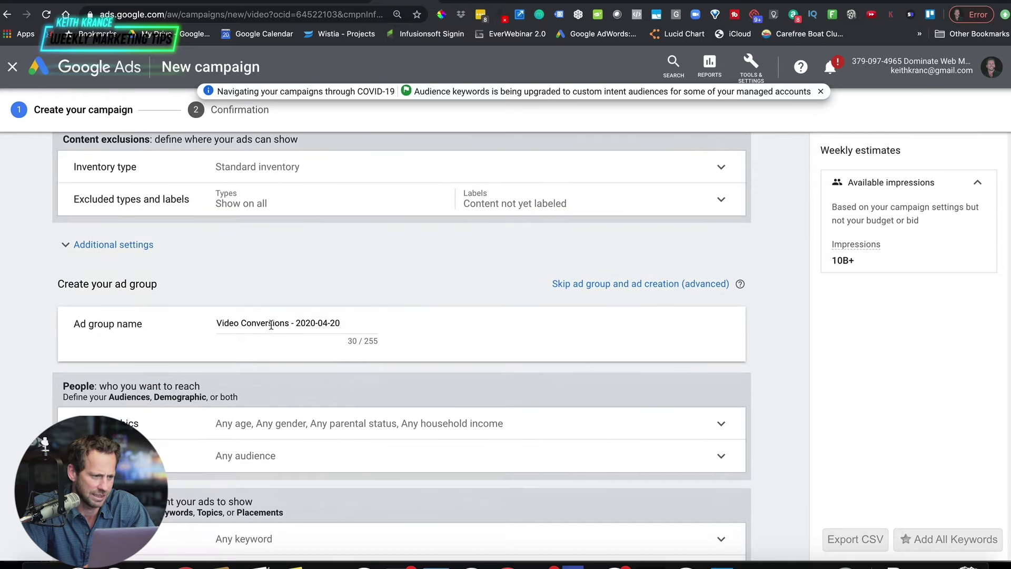
scroll(179, 321, down, 3)
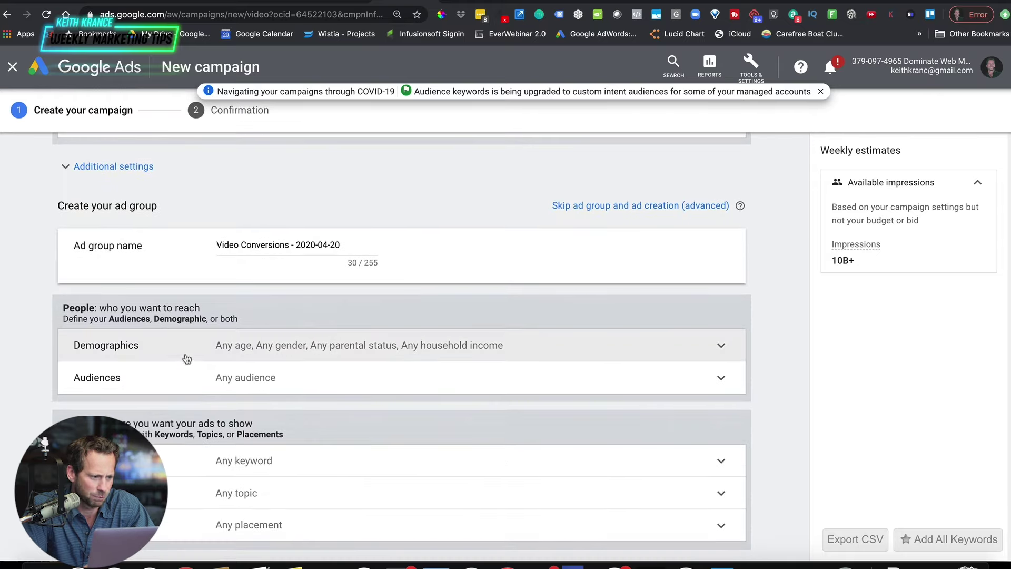
scroll(292, 362, down, 3)
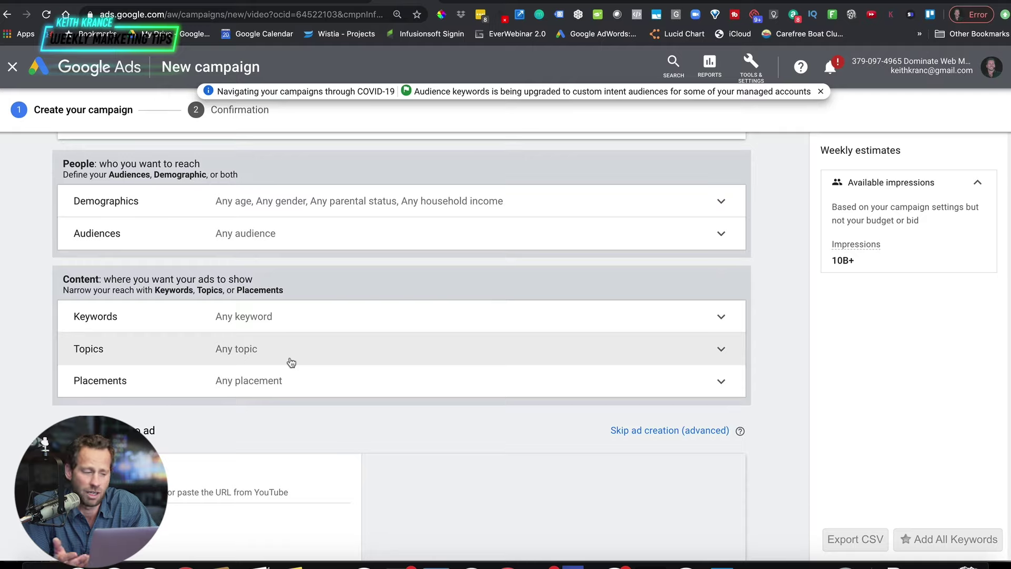
scroll(292, 362, down, 3)
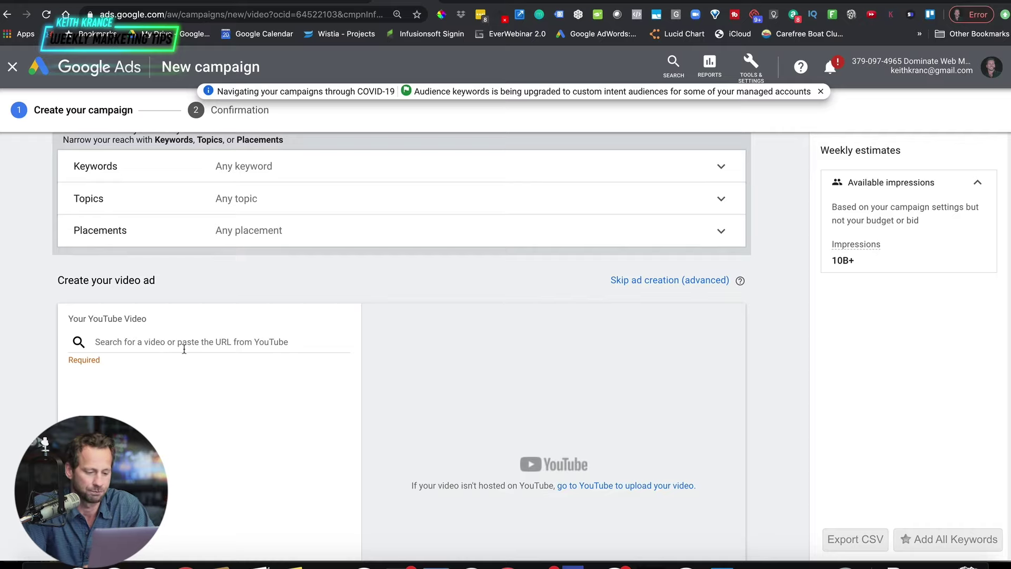
Switch to Keynote, present the YouTube Campaign Structure slide full screen, and end the slideshow
key(super+Tab)
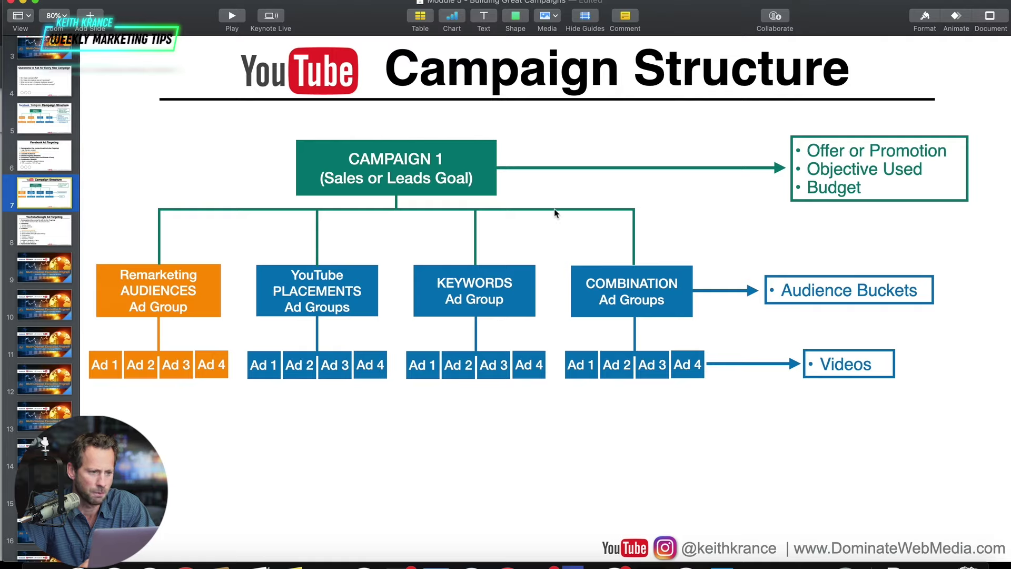
click(229, 20)
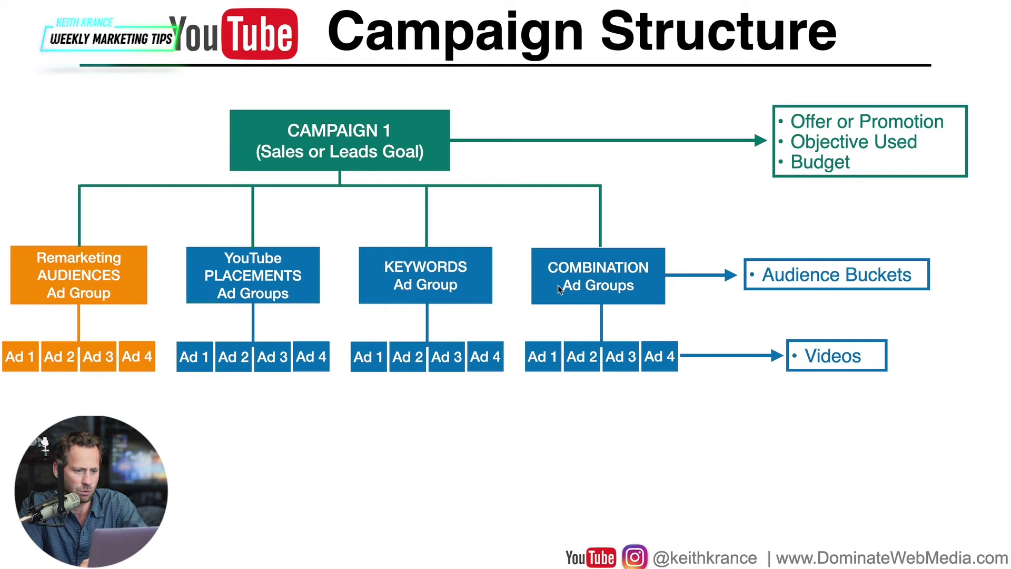
key(Escape)
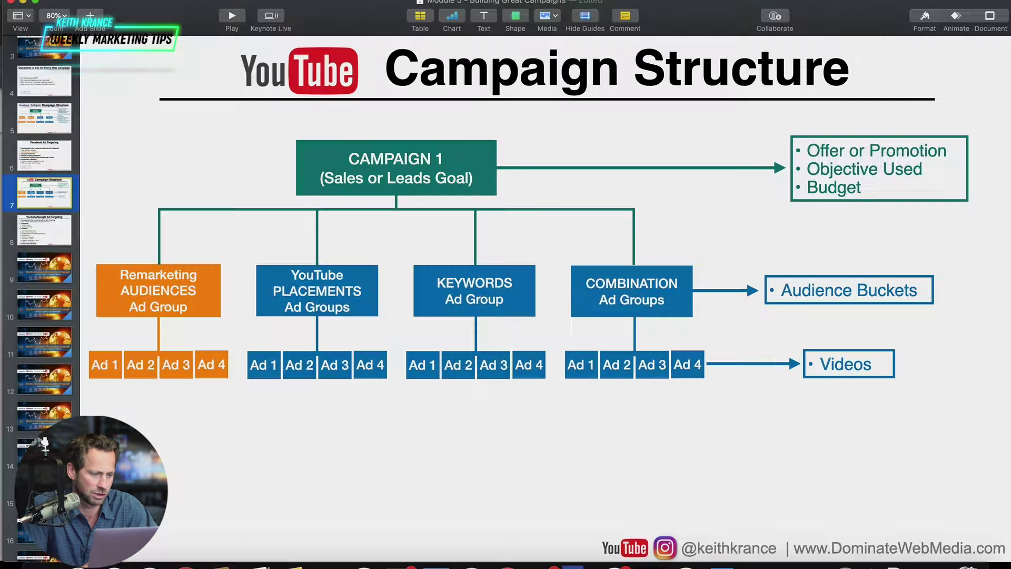
Switch back to Google Ads and expand the ad group's Audiences and Demographics targeting to review their options
key(super+Tab)
scroll(444, 284, up, 5)
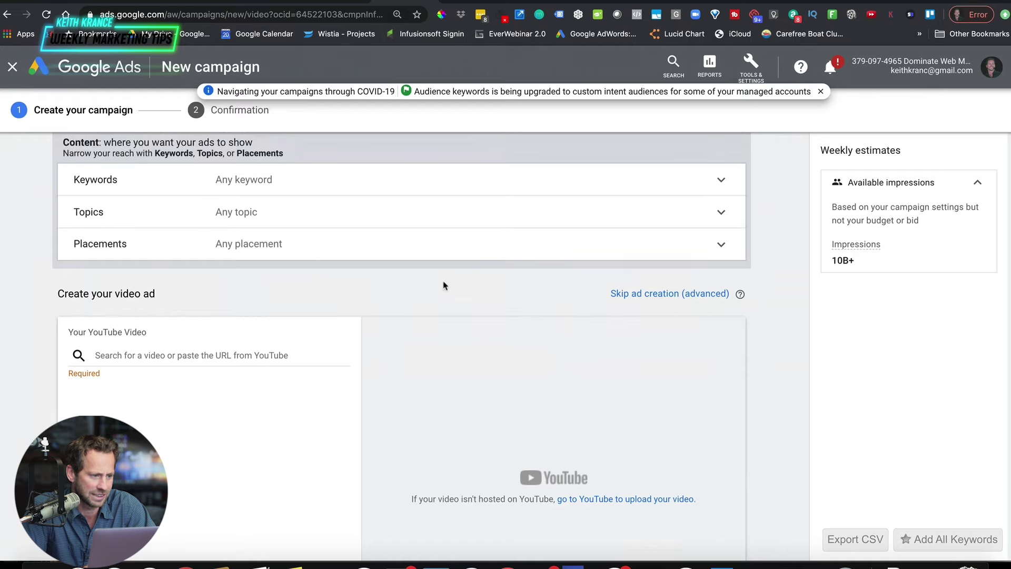
scroll(444, 280, up, 2)
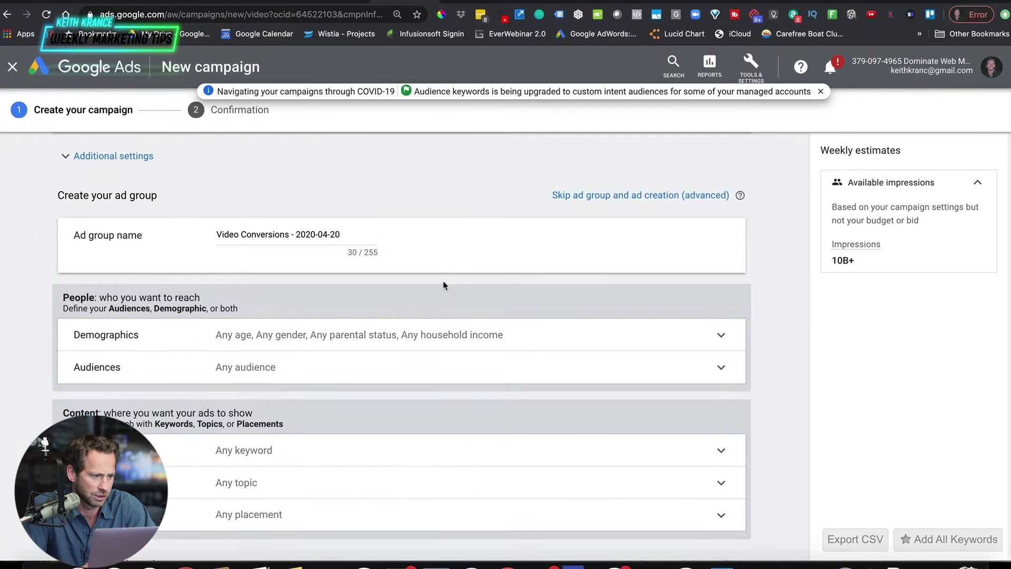
click(109, 371)
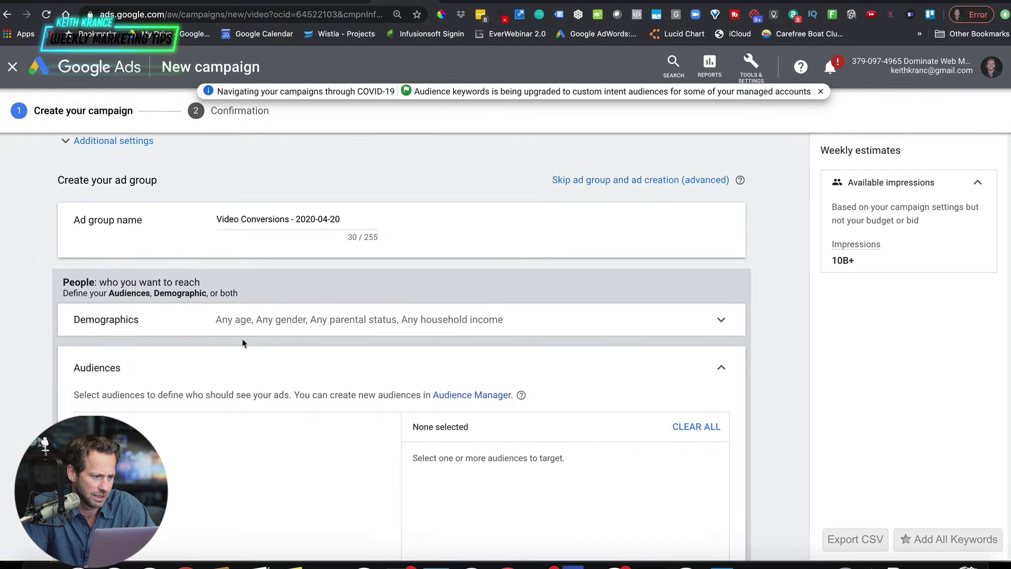
click(169, 328)
scroll(198, 339, down, 5)
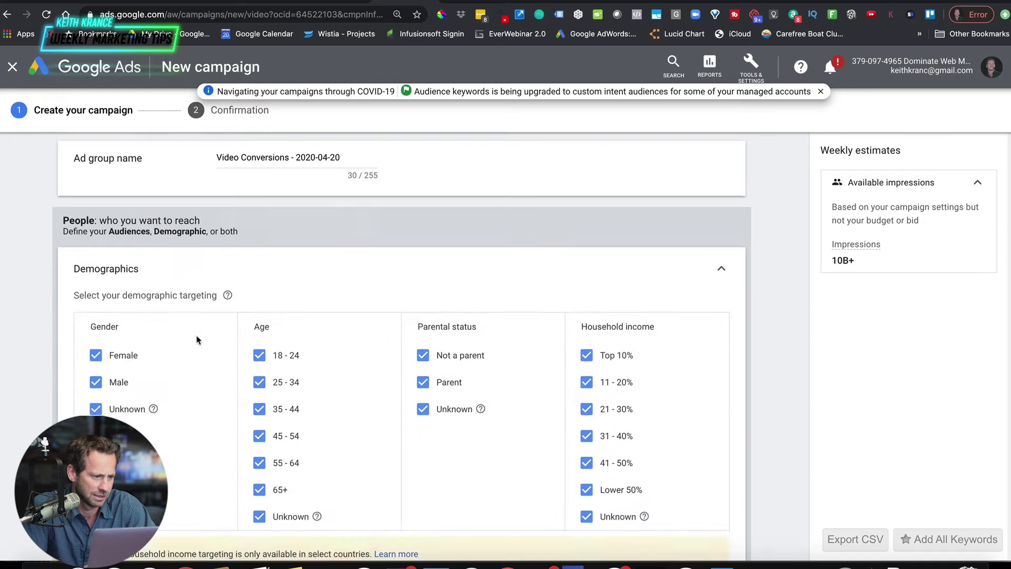
scroll(197, 338, down, 8)
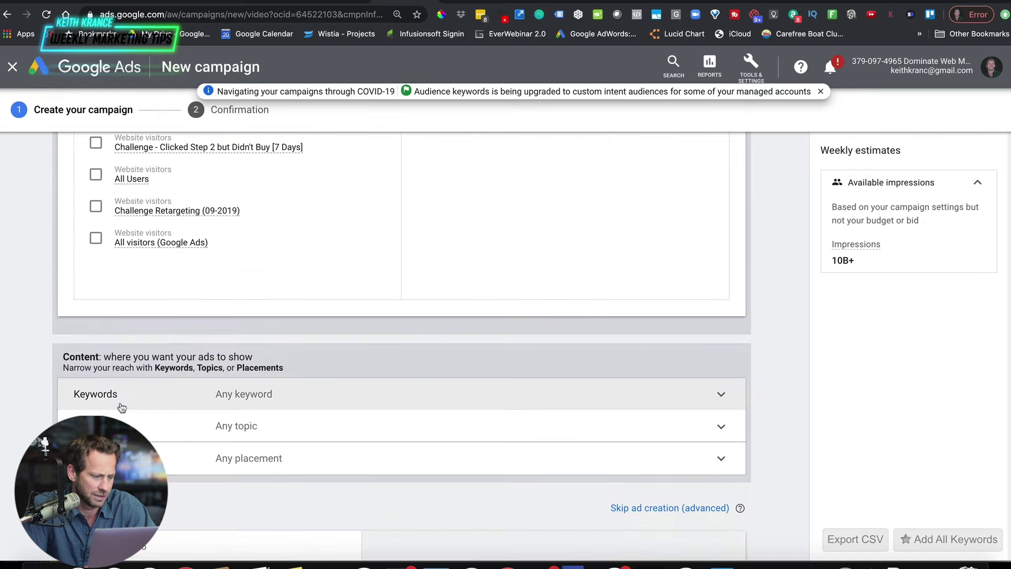
Expand the Keywords and Topics targeting sections and look through the available topic categories
click(122, 402)
scroll(122, 400, down, 5)
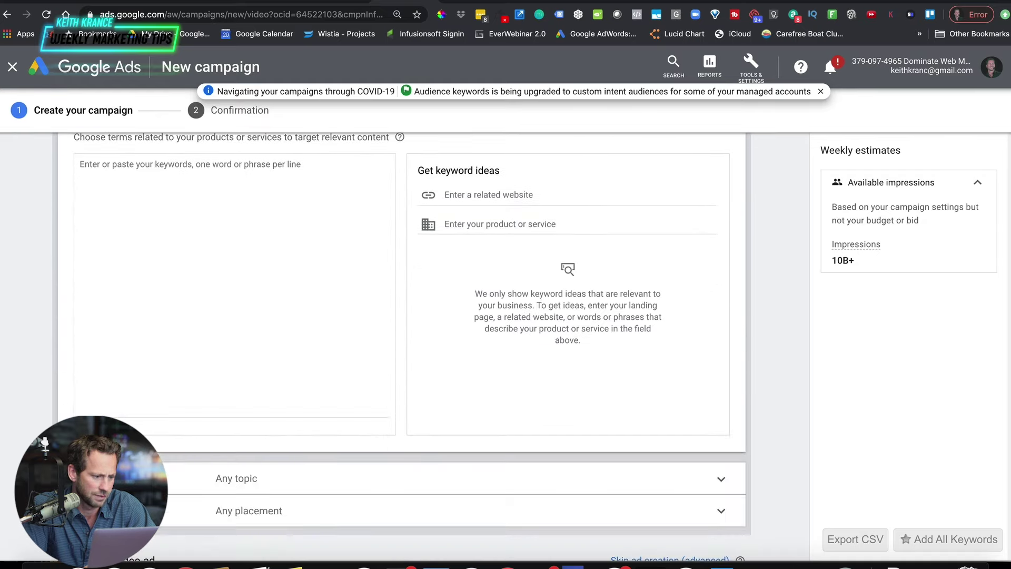
click(121, 478)
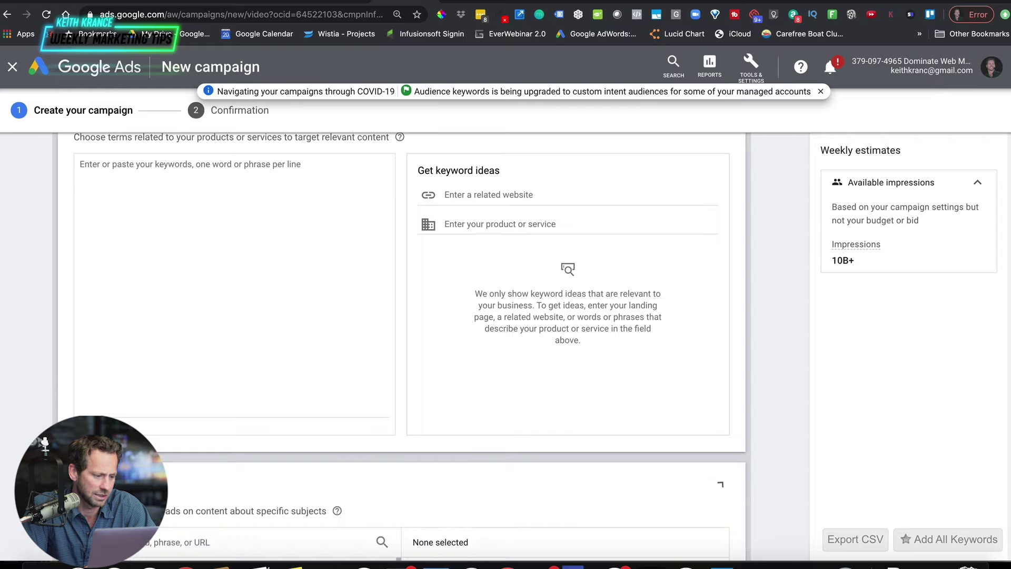
scroll(121, 474, down, 2)
scroll(35, 410, down, 3)
scroll(35, 410, down, 3)
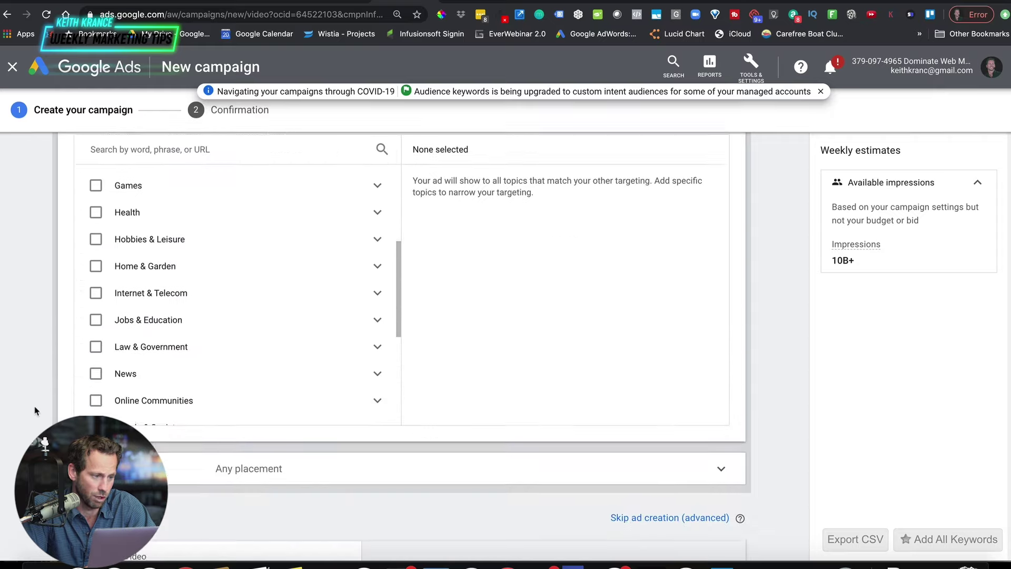
Expand the ad group's Placements targeting section and look over its placement types
click(121, 439)
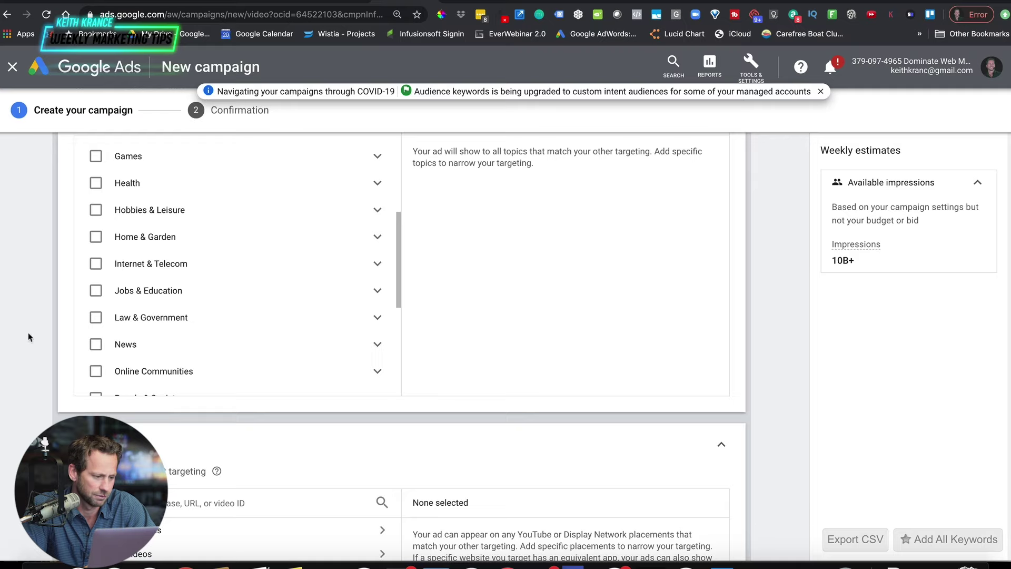
scroll(263, 409, down, 1)
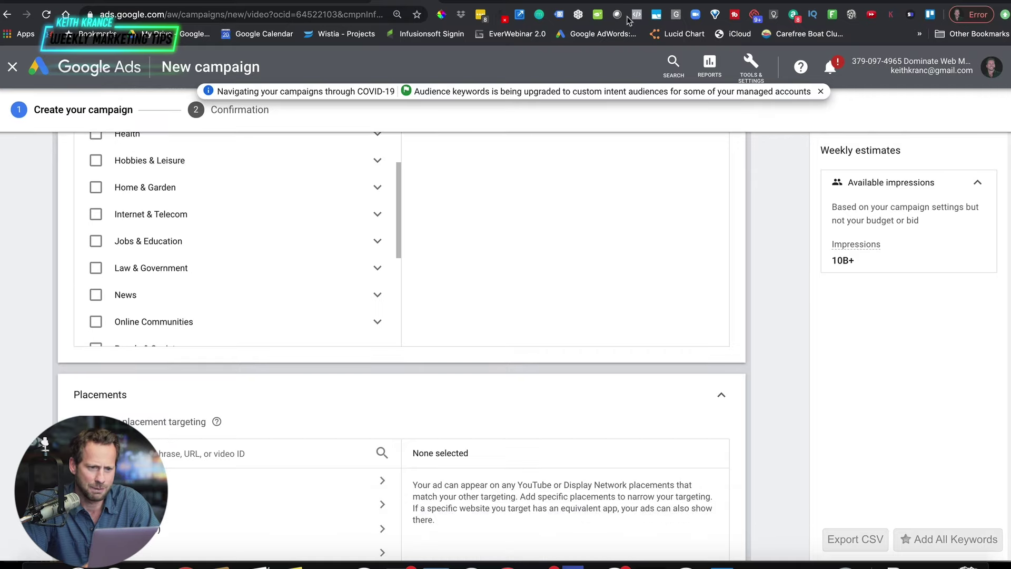
Switch to Facebook Ads Manager and review the ad set's Conversion, Dynamic Creative, Offer and Audience settings
key(ctrl+Tab)
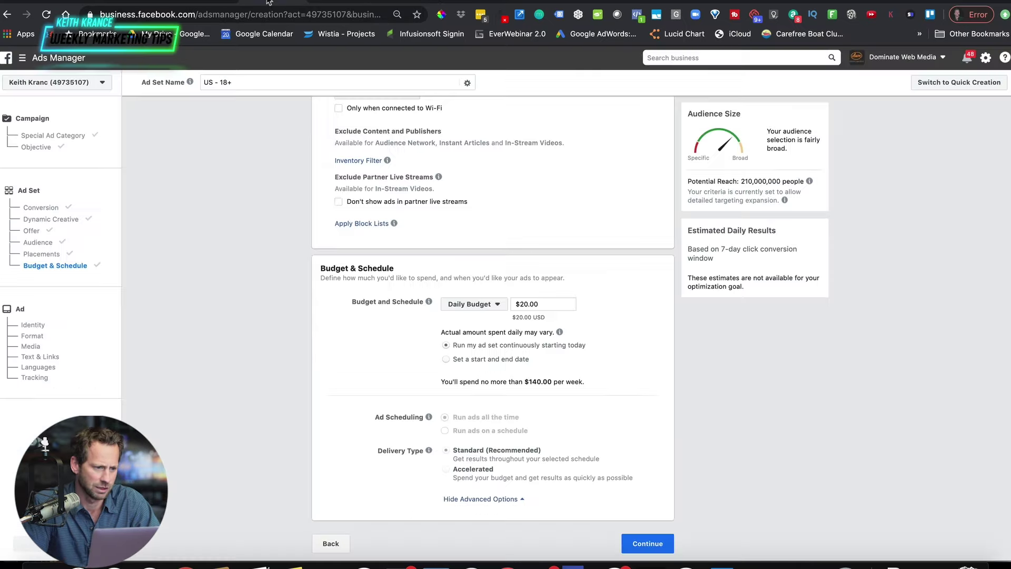
click(32, 193)
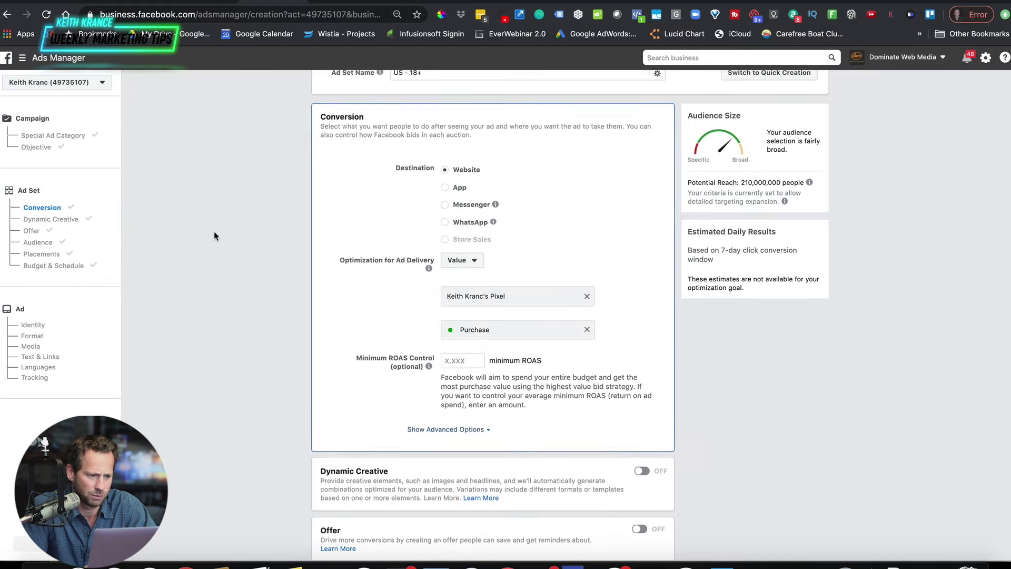
scroll(214, 232, down, 8)
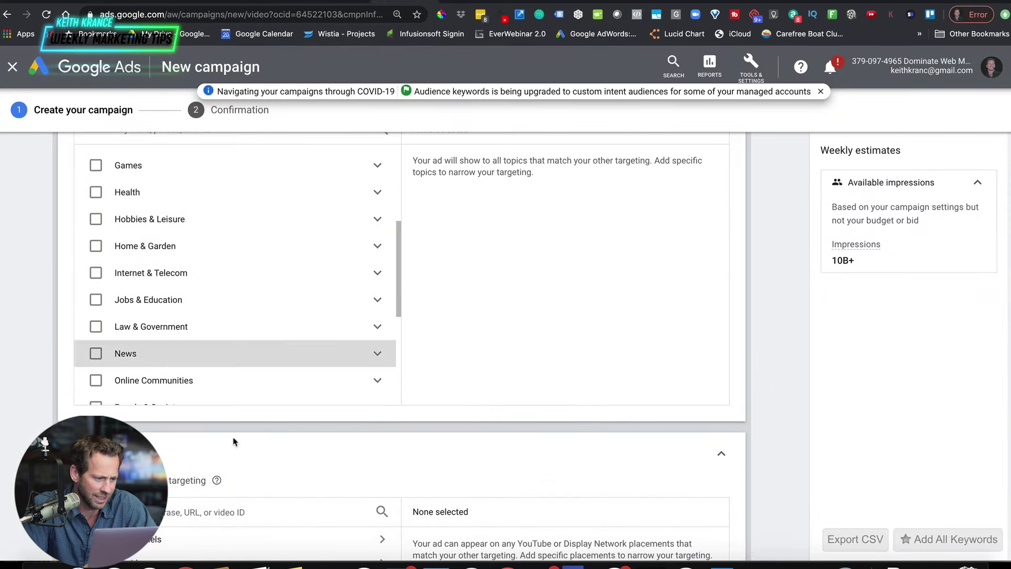
Switch back to Google Ads and collapse the Placements, Topics and Keywords targeting sections
scroll(737, 458, up, 1)
click(724, 465)
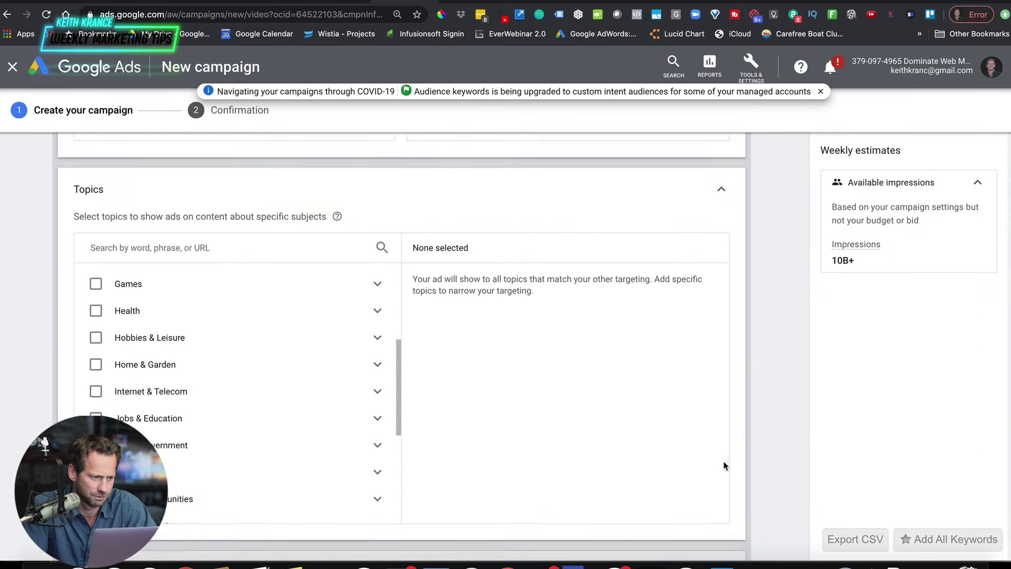
click(724, 223)
scroll(724, 226, up, 8)
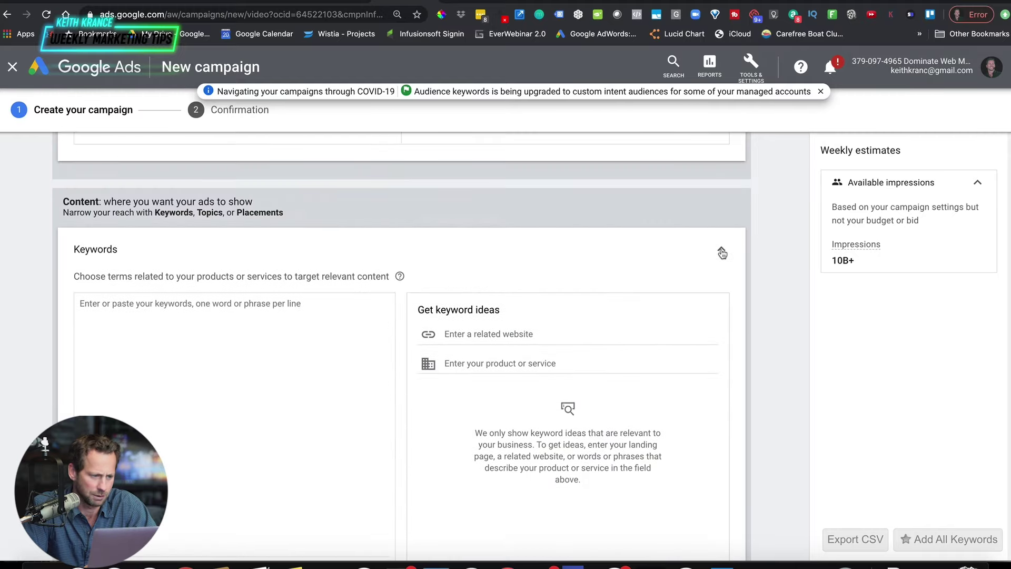
click(721, 248)
Show the browsable audience categories in the ad group's Audiences section
scroll(722, 253, up, 7)
scroll(722, 254, up, 1)
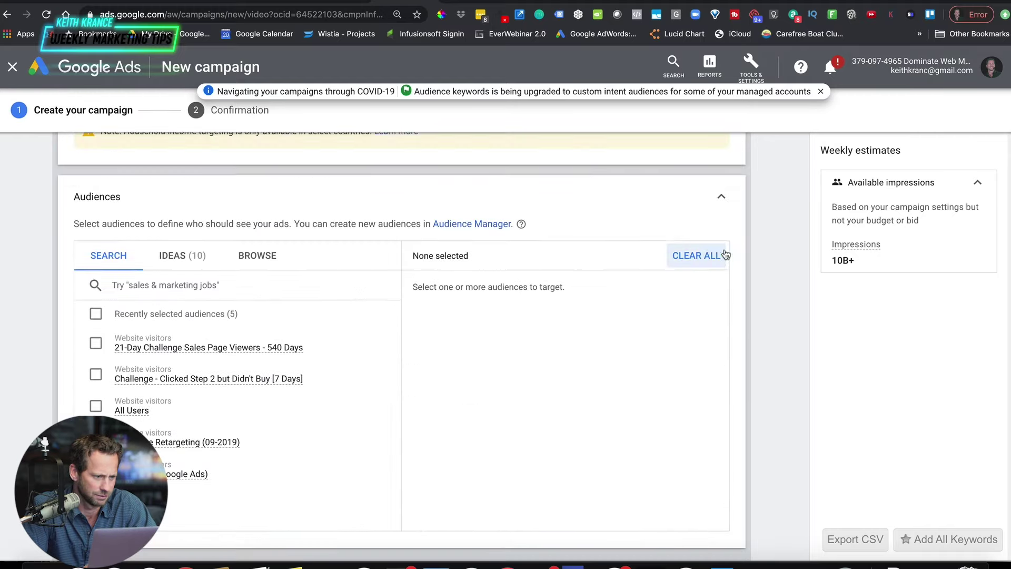
click(266, 263)
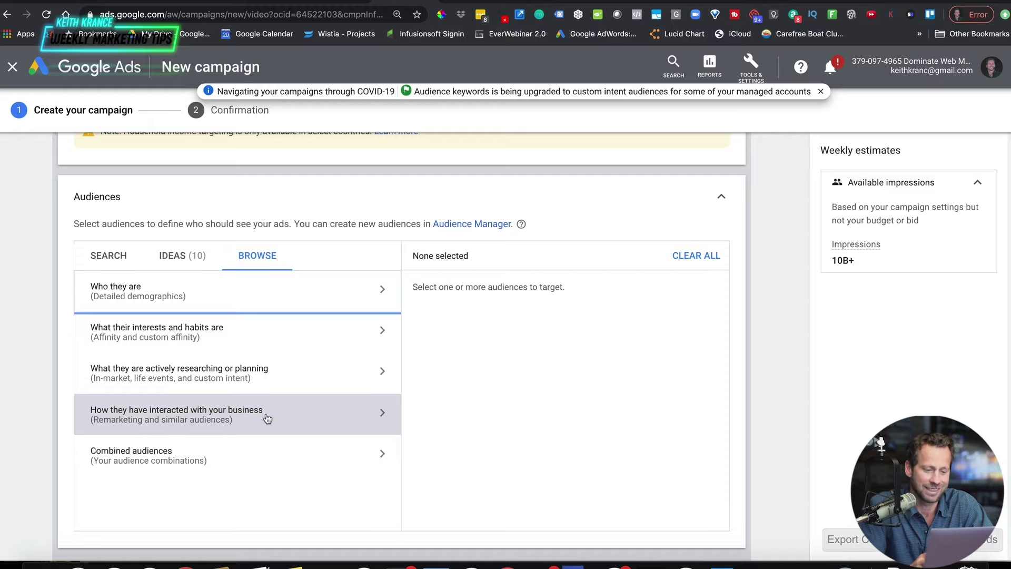
Switch to Facebook Ads Manager and review the ad set's list of custom and lookalike audiences, locations, age, gender and detailed targeting
click(260, 1)
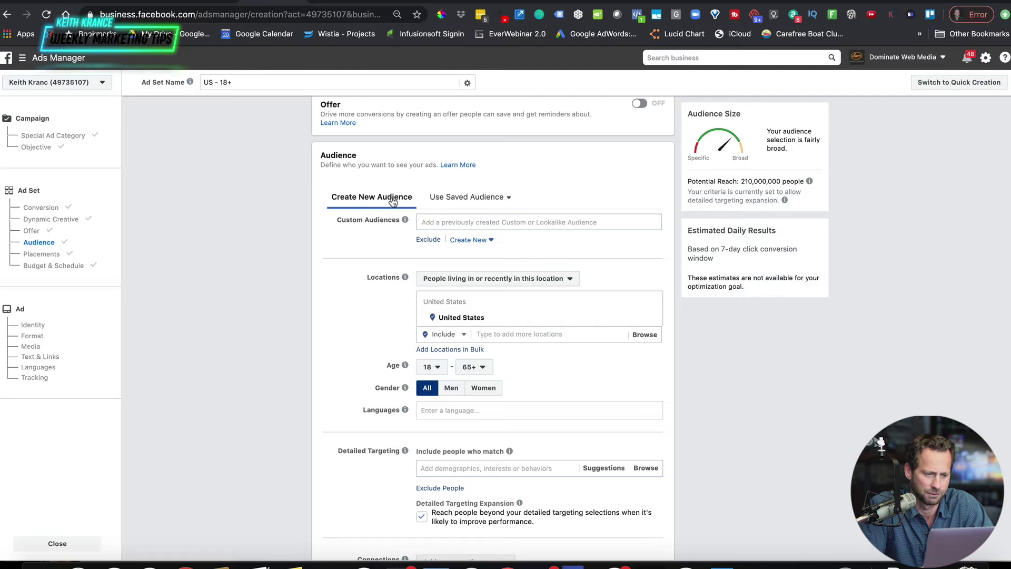
click(491, 224)
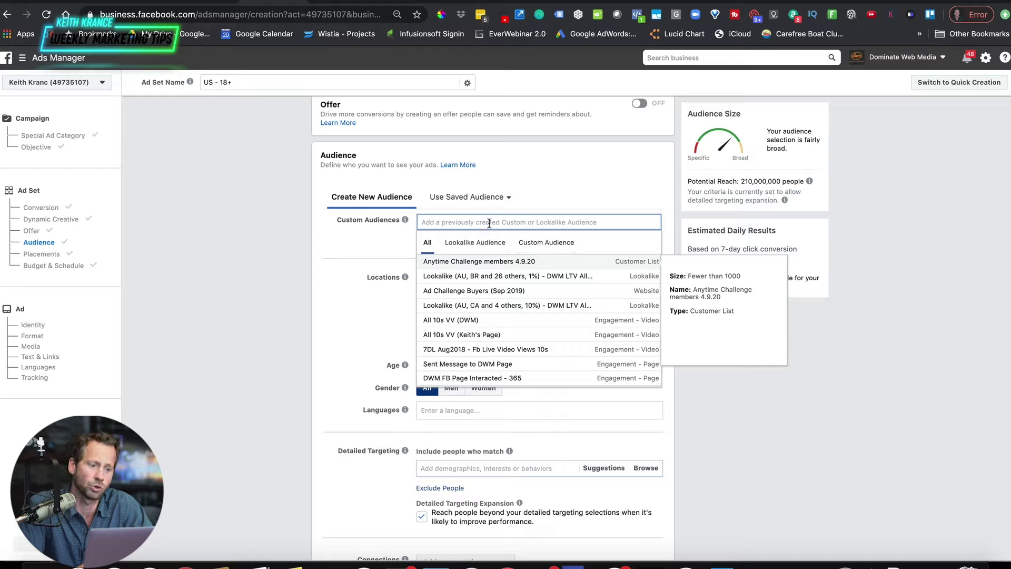
click(356, 242)
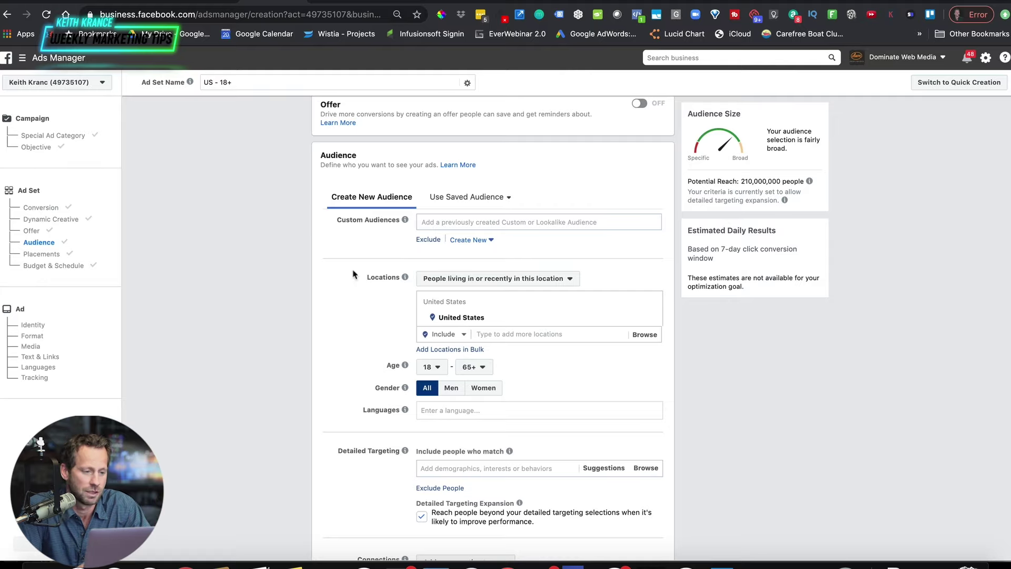
scroll(363, 258, down, 1)
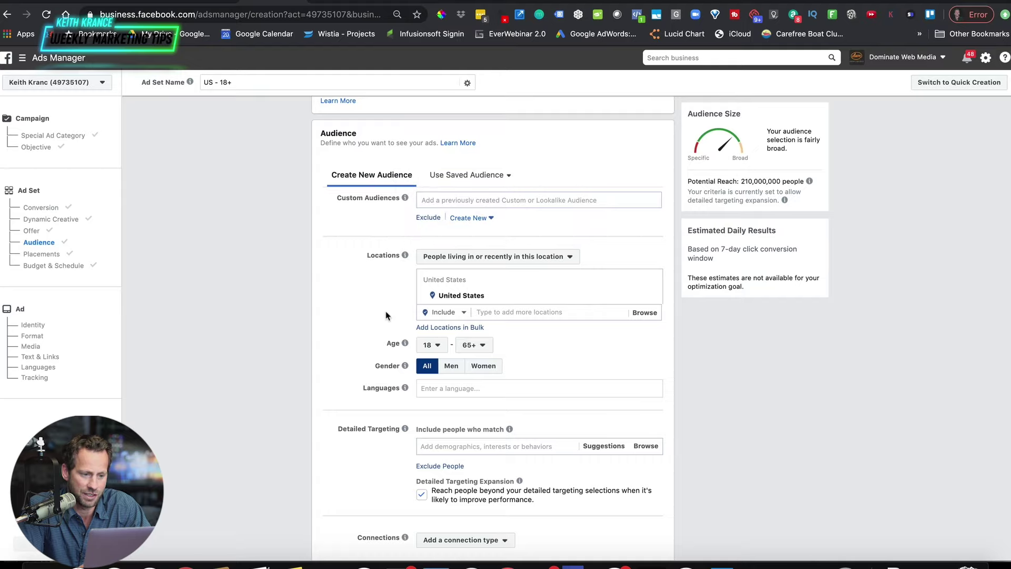
scroll(397, 308, down, 1)
scroll(397, 308, down, 2)
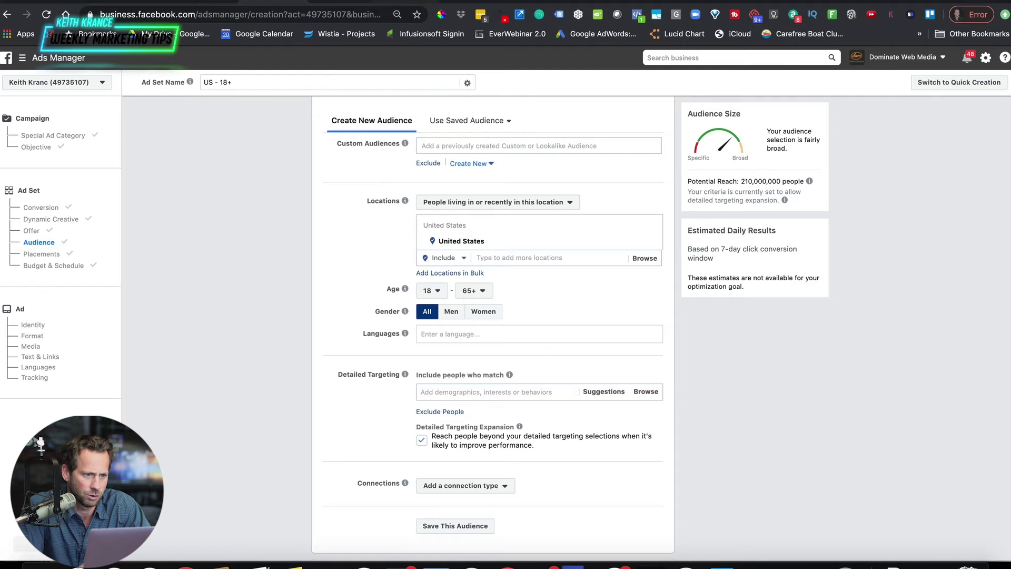
Return to Google Ads and review the ad group's Demographics options for gender, age, parental status and household income
click(410, 2)
scroll(315, 220, up, 8)
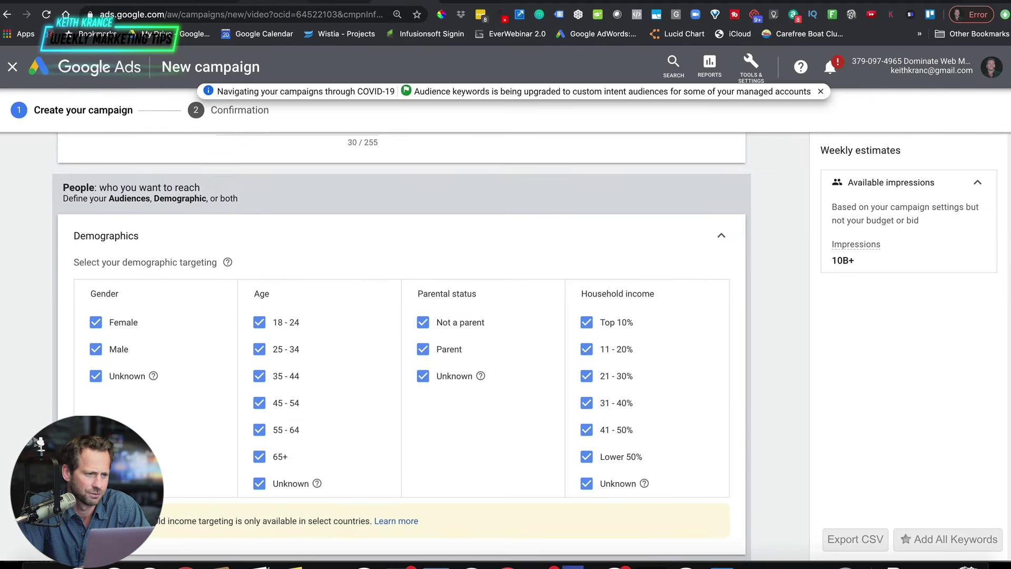
In Facebook Ads Manager, search the ad set's detailed targeting for "tony robbins" and try to add the Tony Robbins interest
click(369, 2)
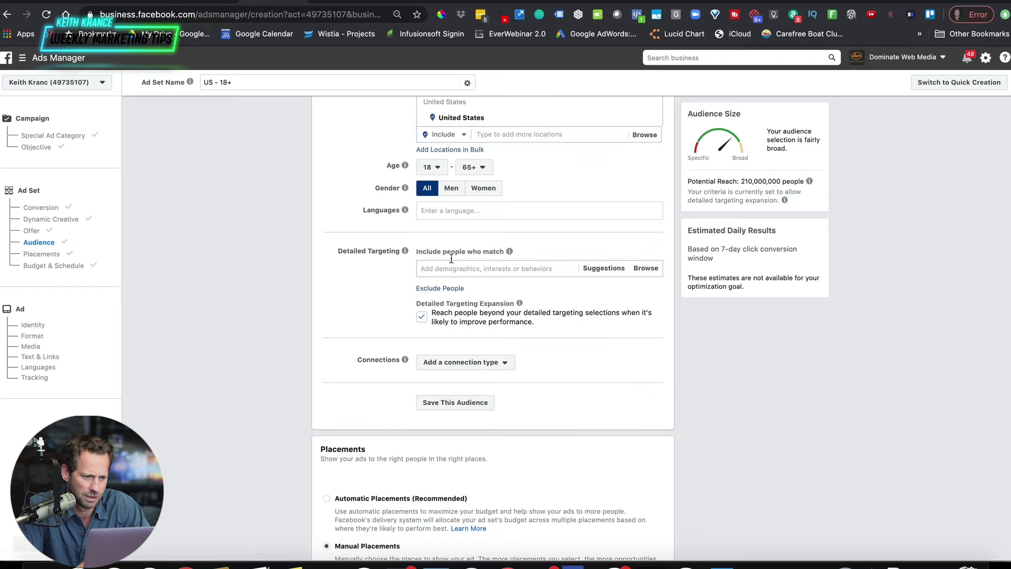
click(471, 265)
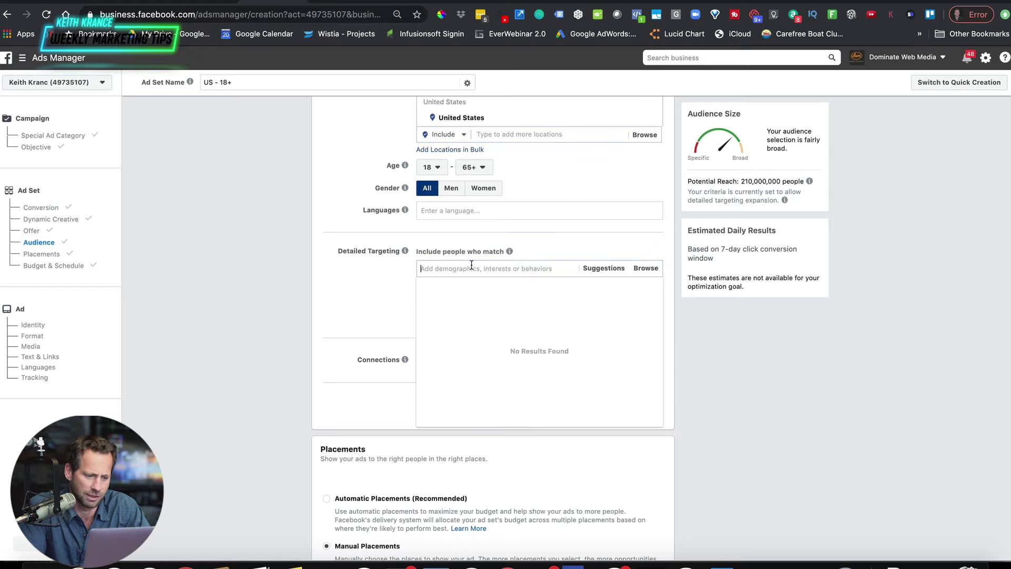
text(t)
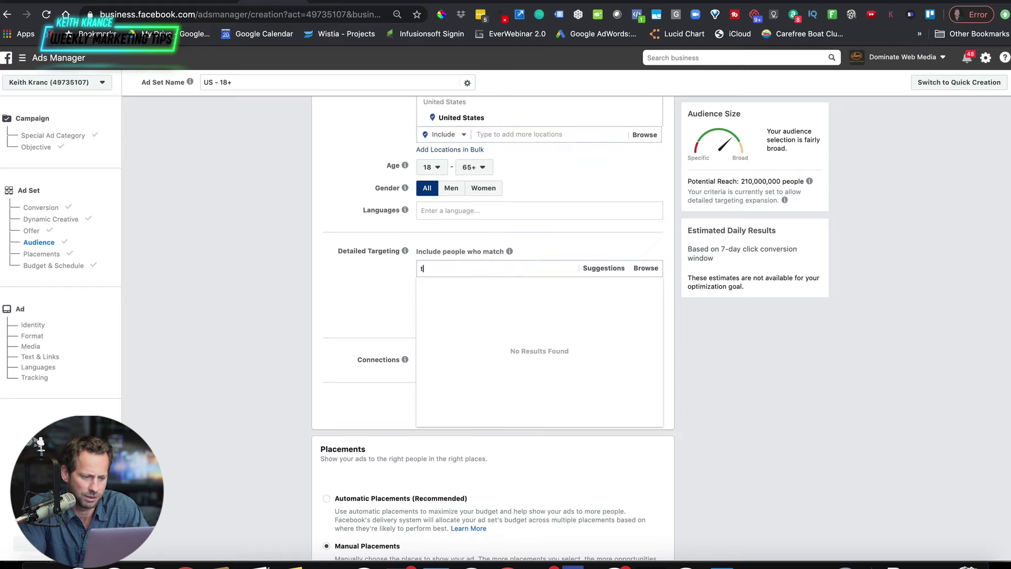
text(ony robbins)
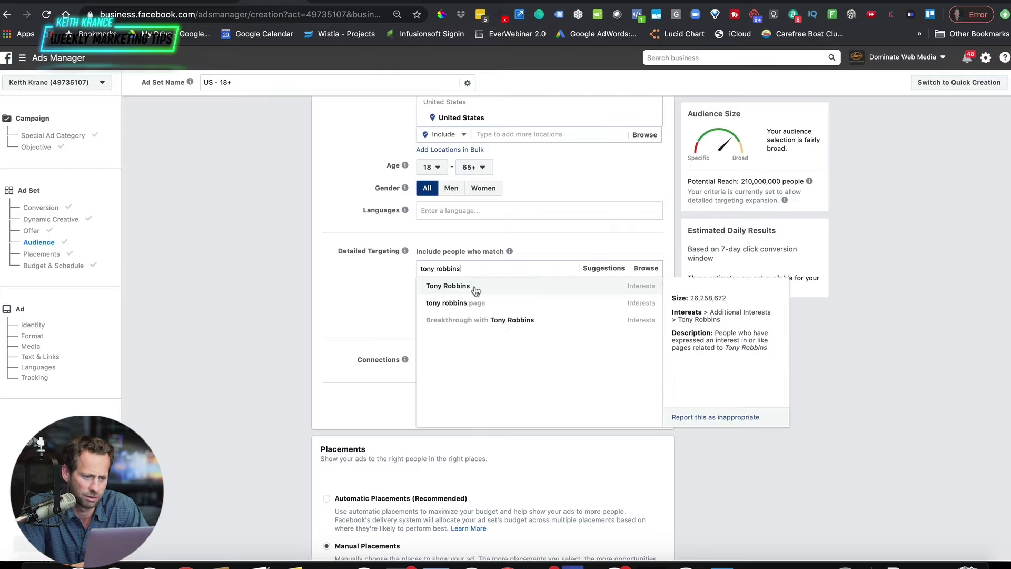
click(475, 291)
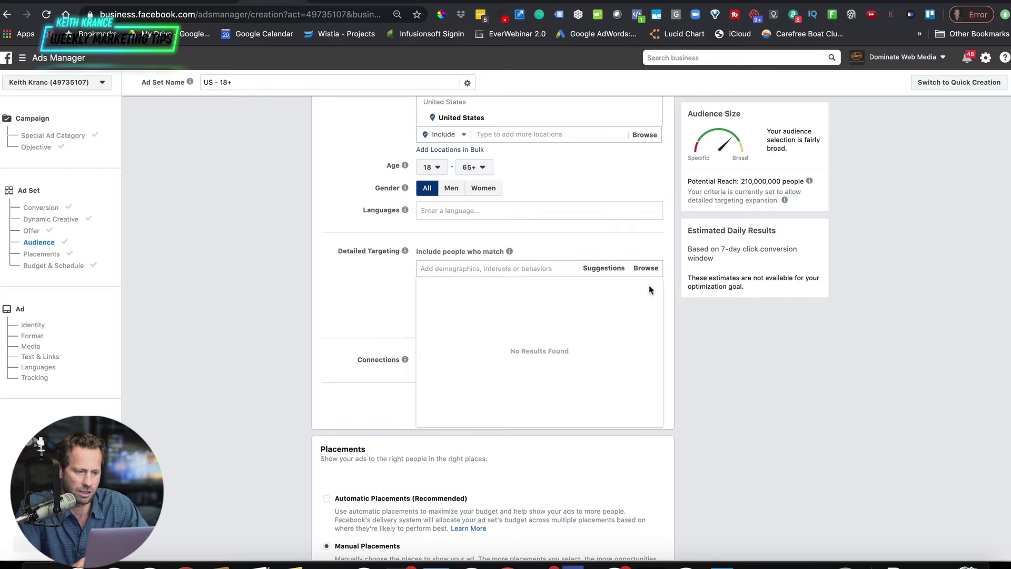
click(297, 249)
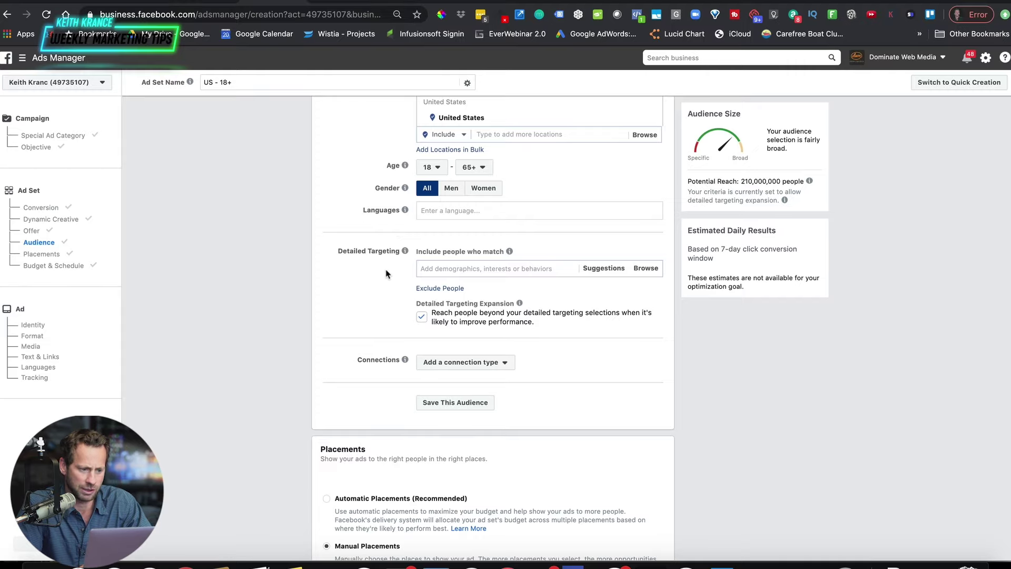
scroll(376, 291, up, 5)
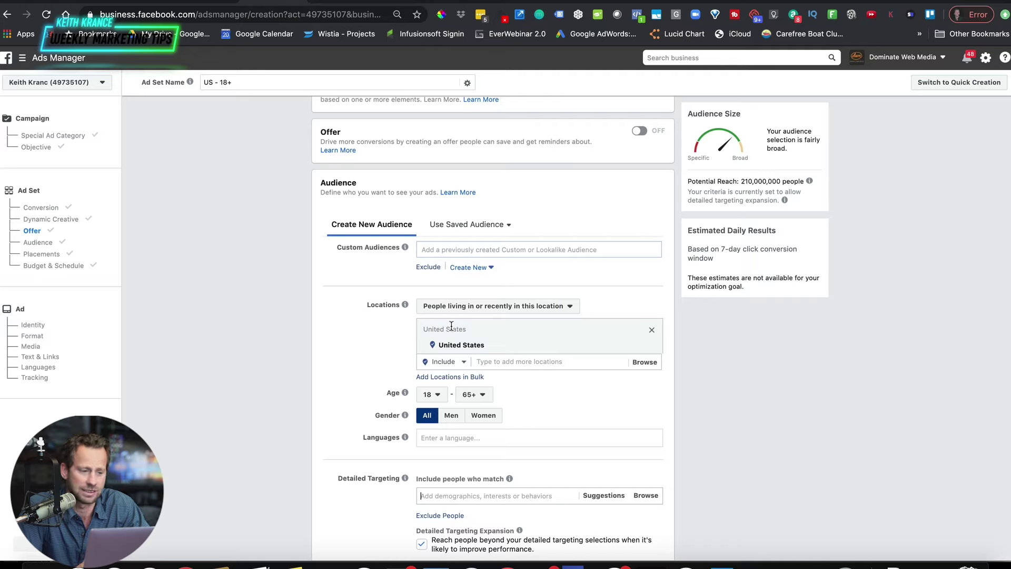
Switch back to Google Ads, collapse the Demographics section and review the browsable categories under Audiences
click(400, 0)
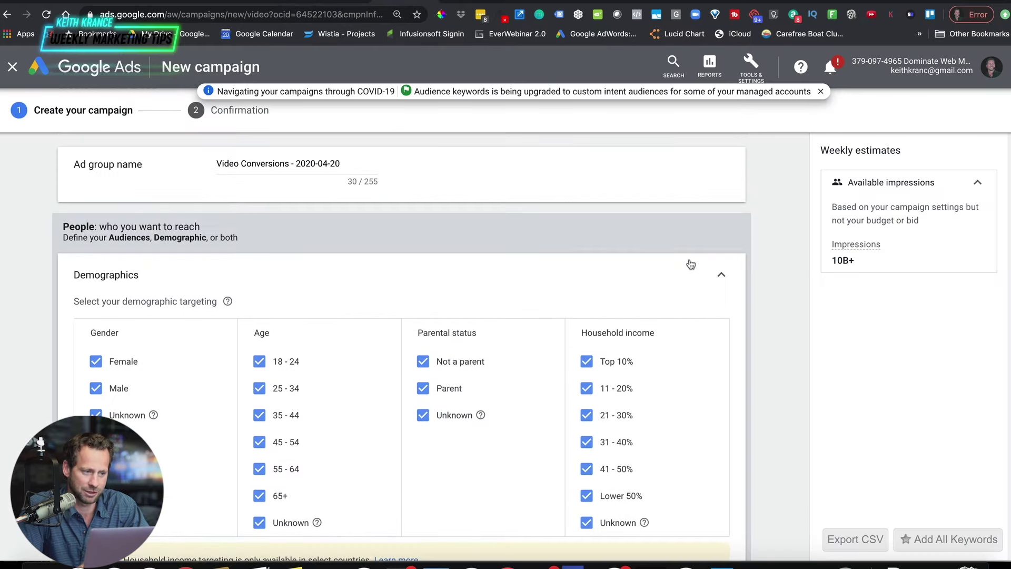
scroll(716, 253, down, 1)
click(723, 222)
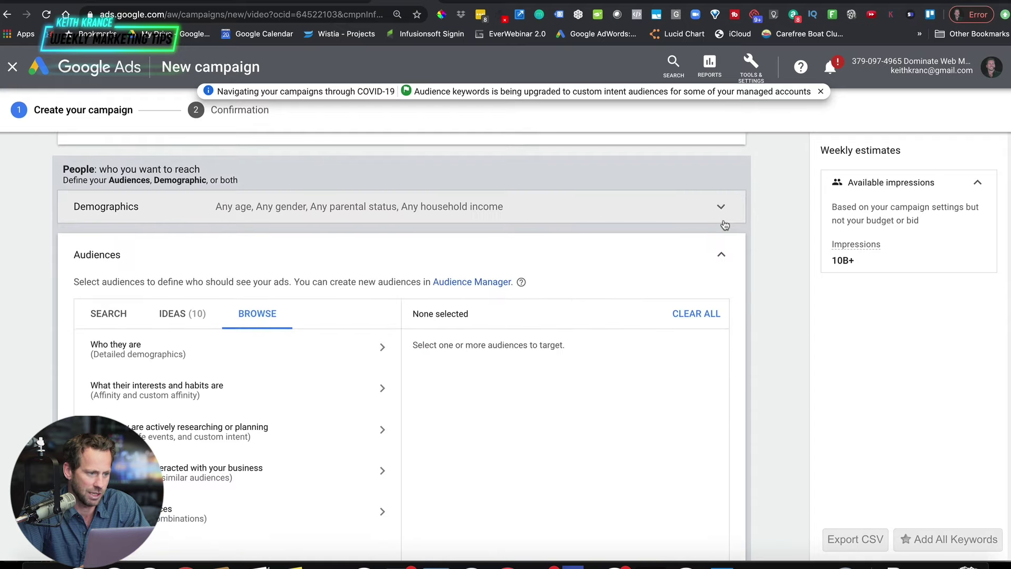
scroll(724, 223, down, 1)
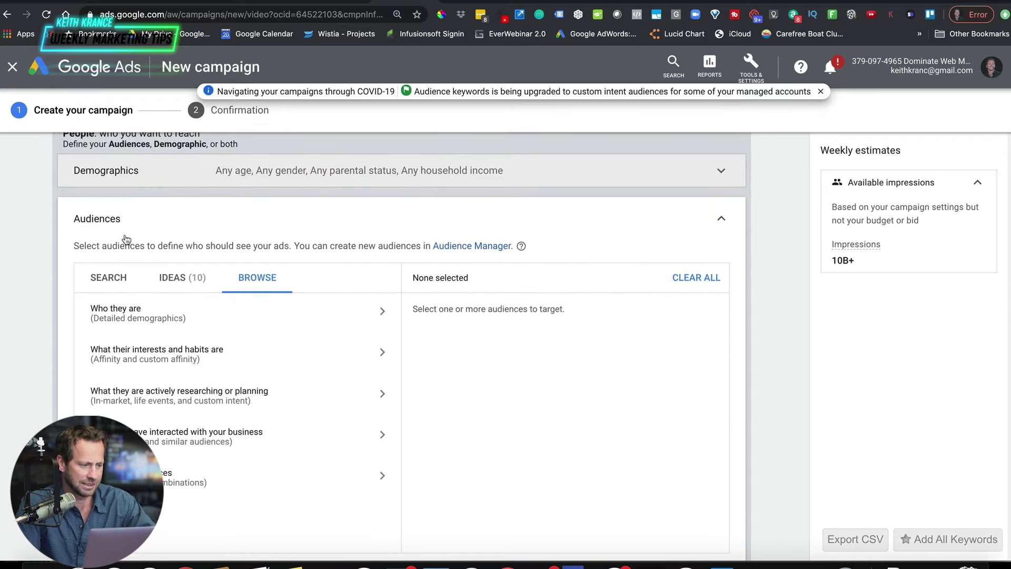
click(253, 285)
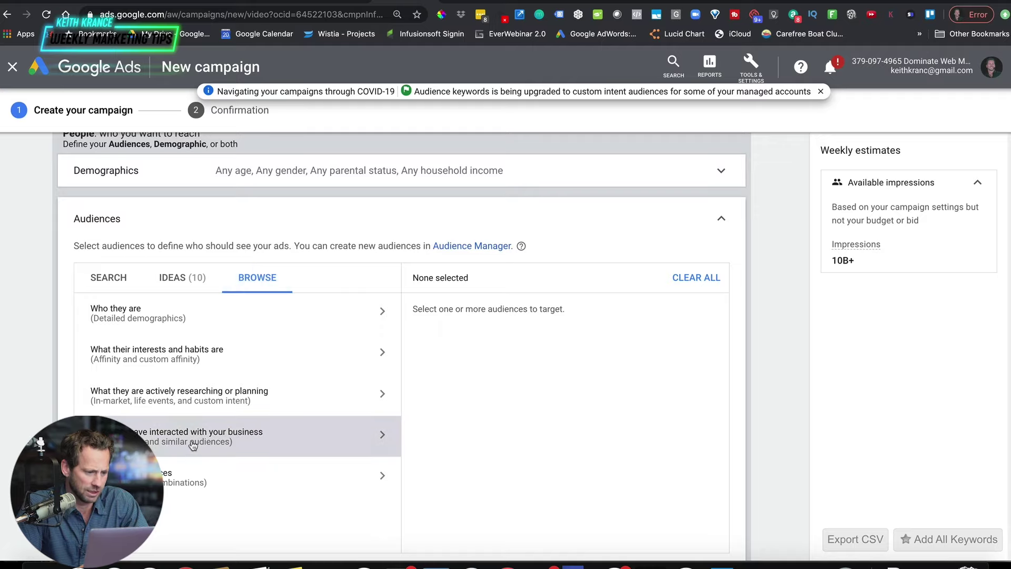
Switch to Keynote and select the Remarketing Audiences Ad Group box on the YouTube Campaign Structure slide
key(super+Tab)
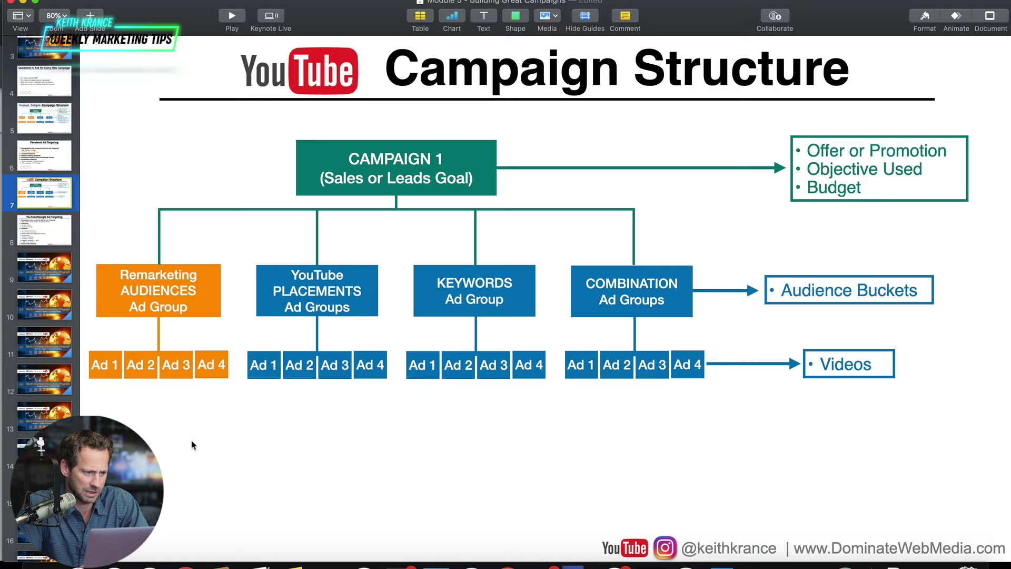
click(155, 288)
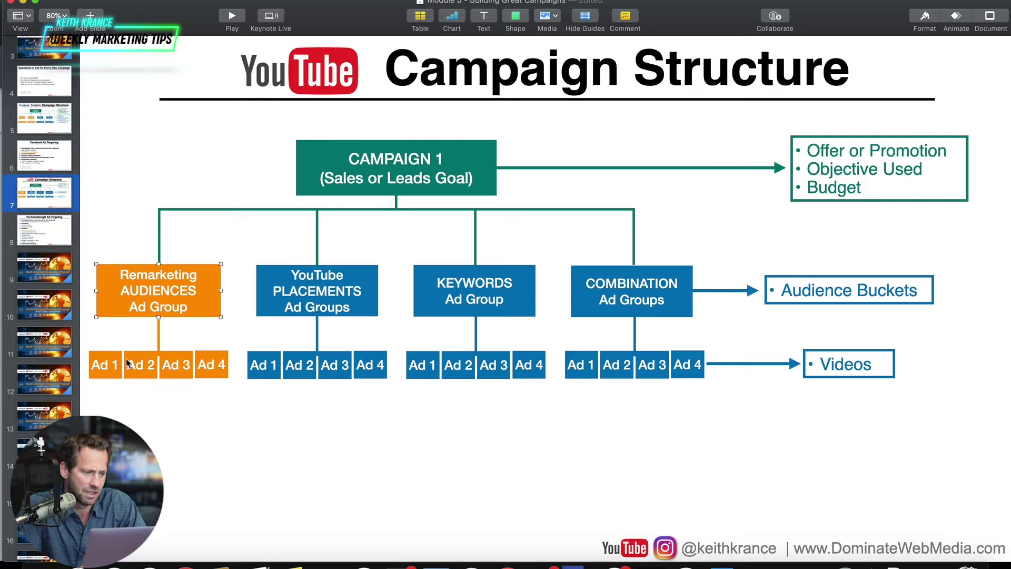
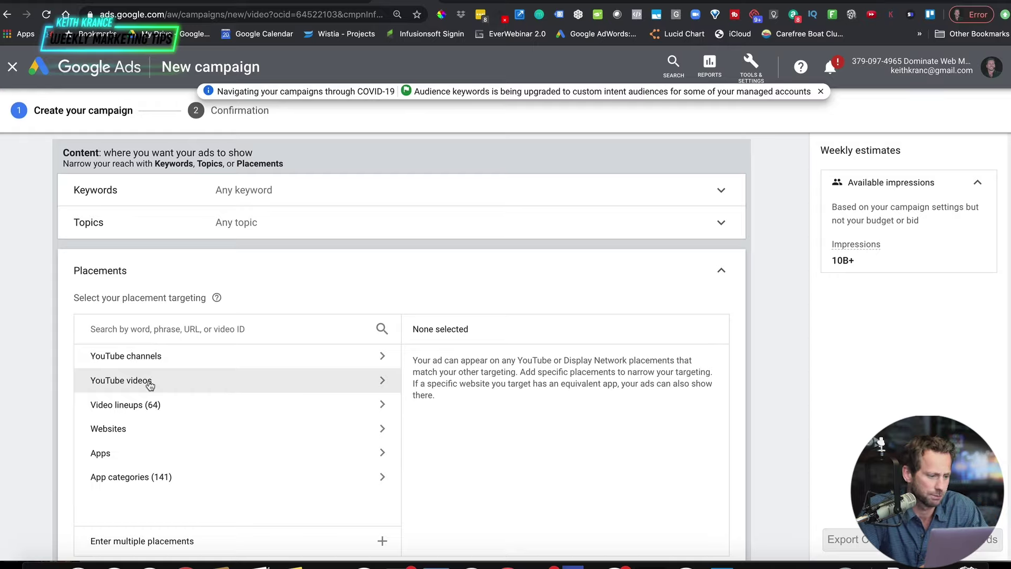
Review the Placements options, and in Keynote select the Remarketing Audiences, YouTube Placements, Keywords and Combination ad group boxes in turn
scroll(136, 429, down, 1)
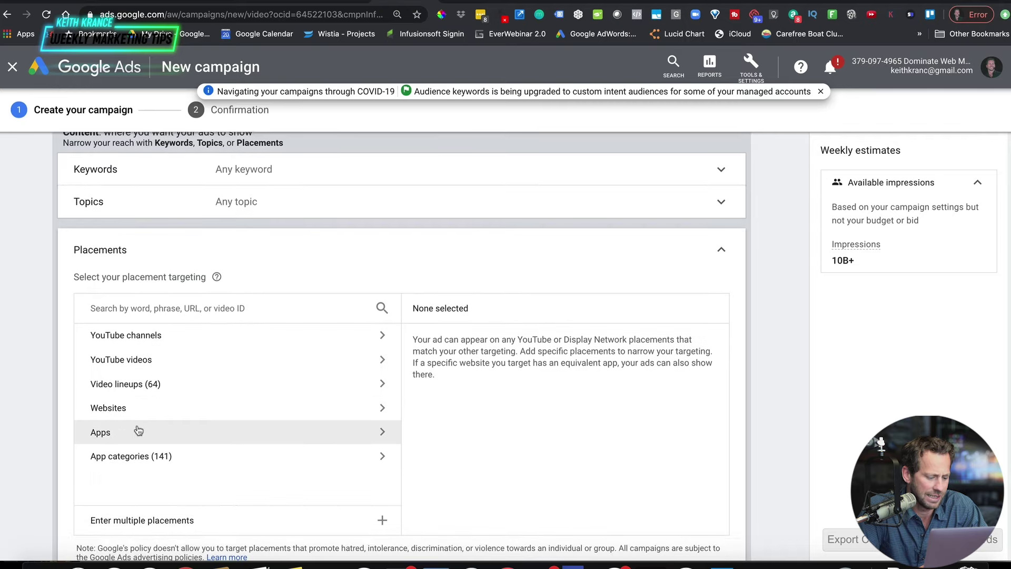
key(super+Tab)
click(162, 291)
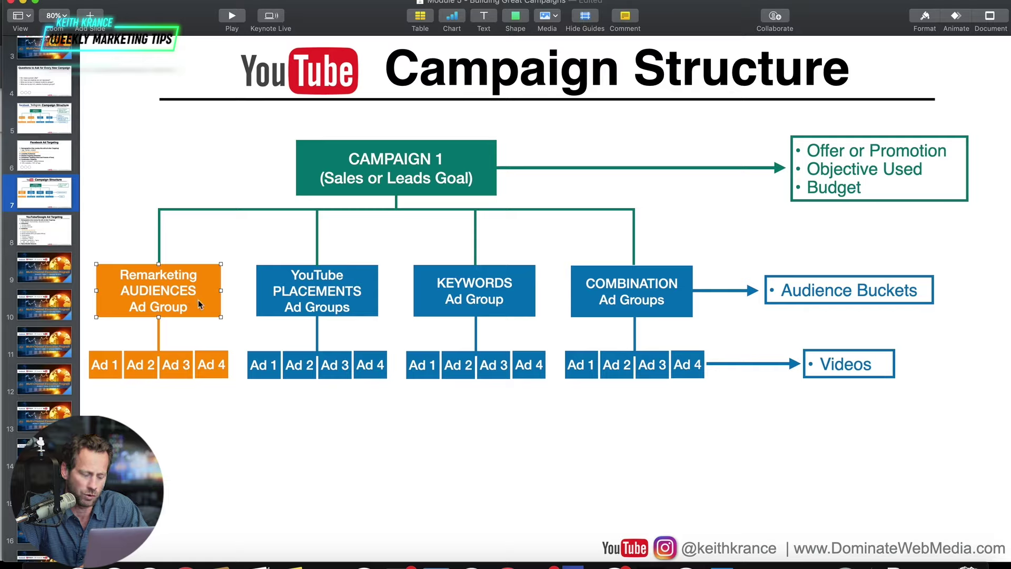
click(309, 297)
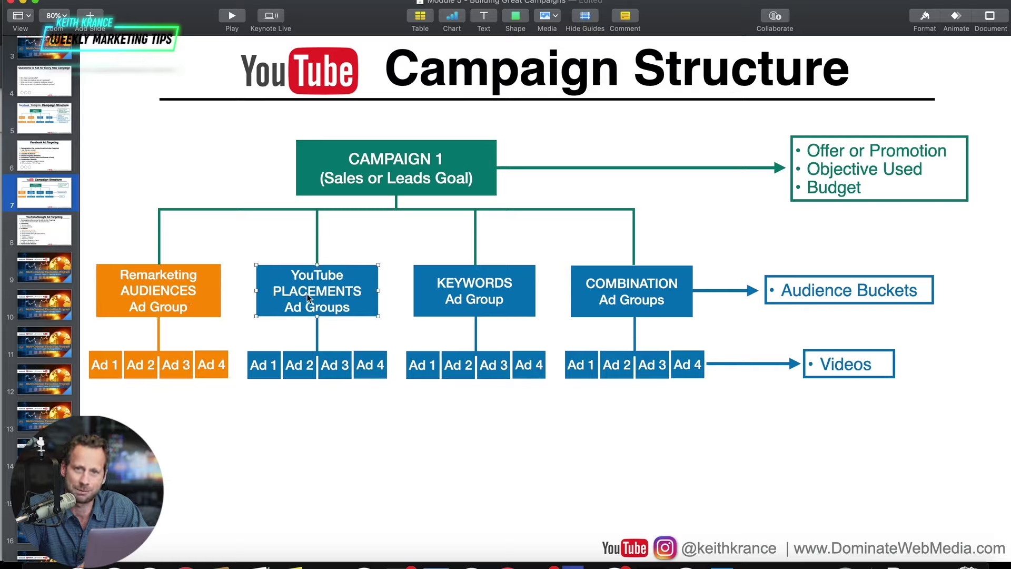
click(451, 299)
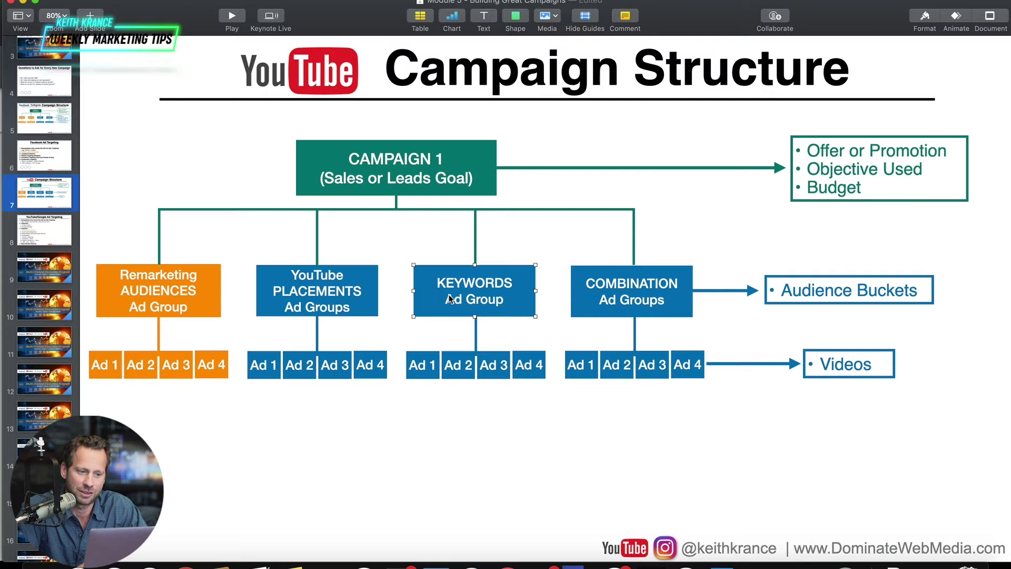
click(621, 297)
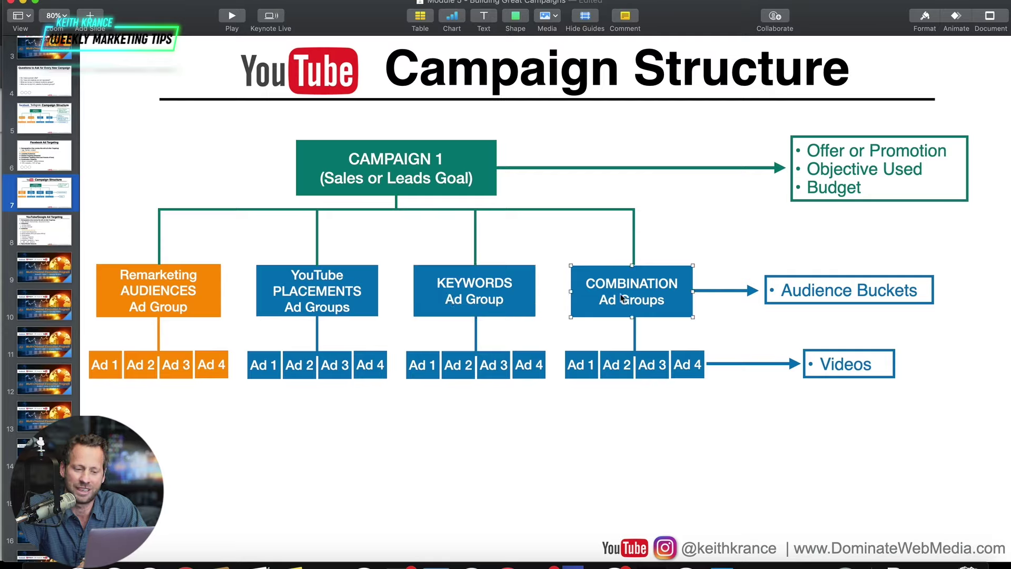
click(709, 299)
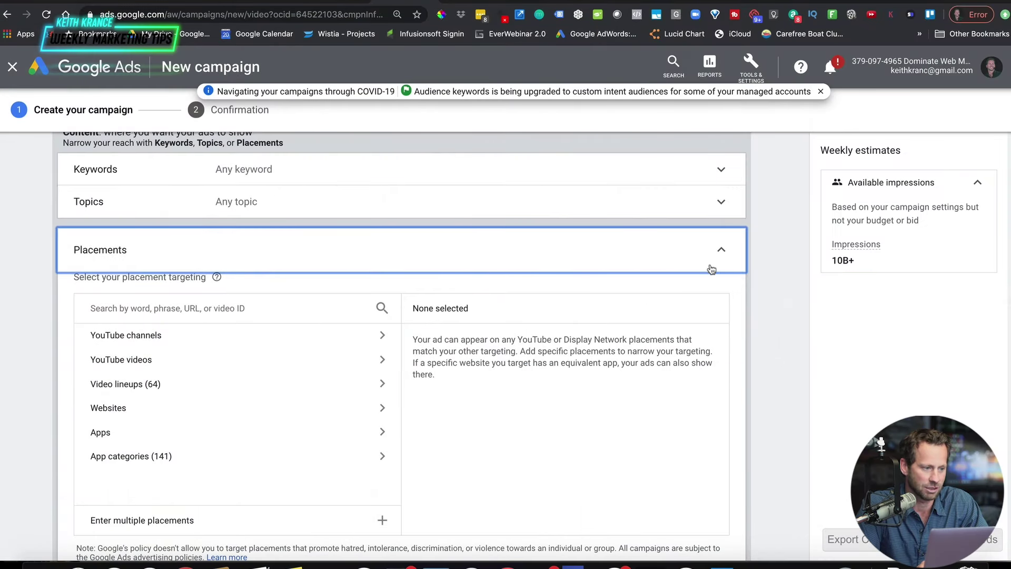
Expand the Topics section under Content and review its description, topic search and list of topic categories
click(617, 207)
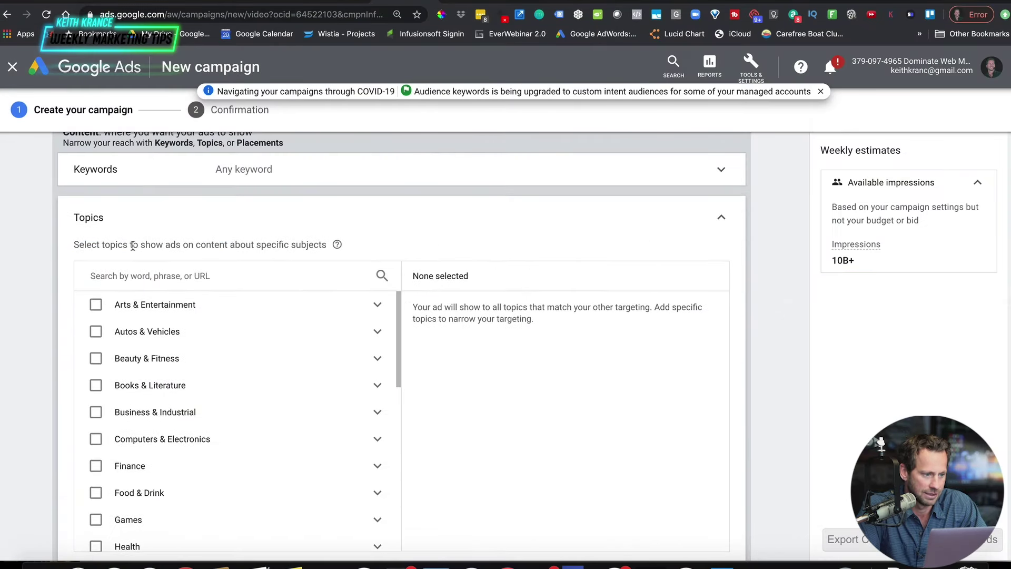
drag(74, 246, 324, 246)
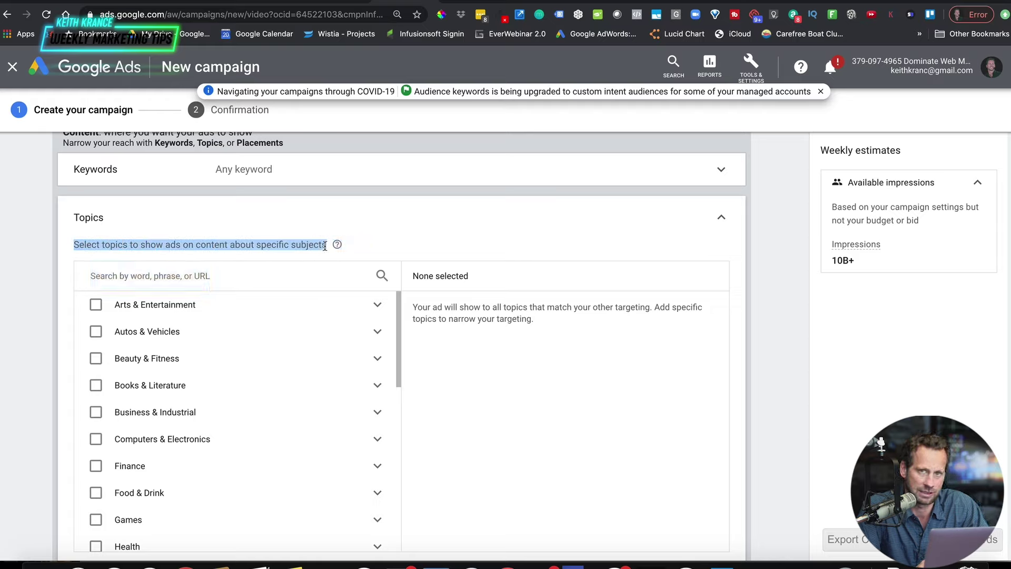
click(253, 281)
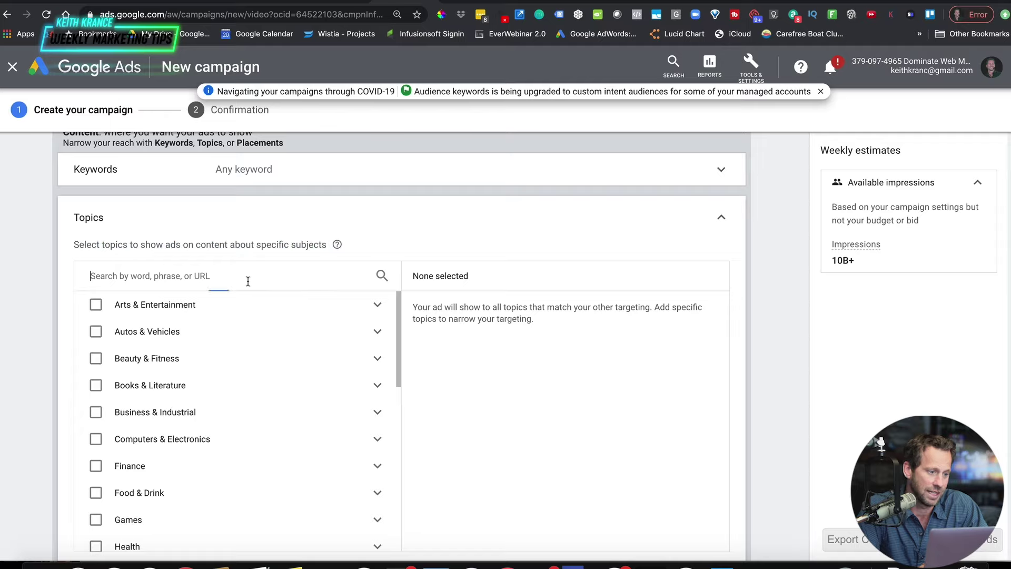
scroll(24, 264, down, 1)
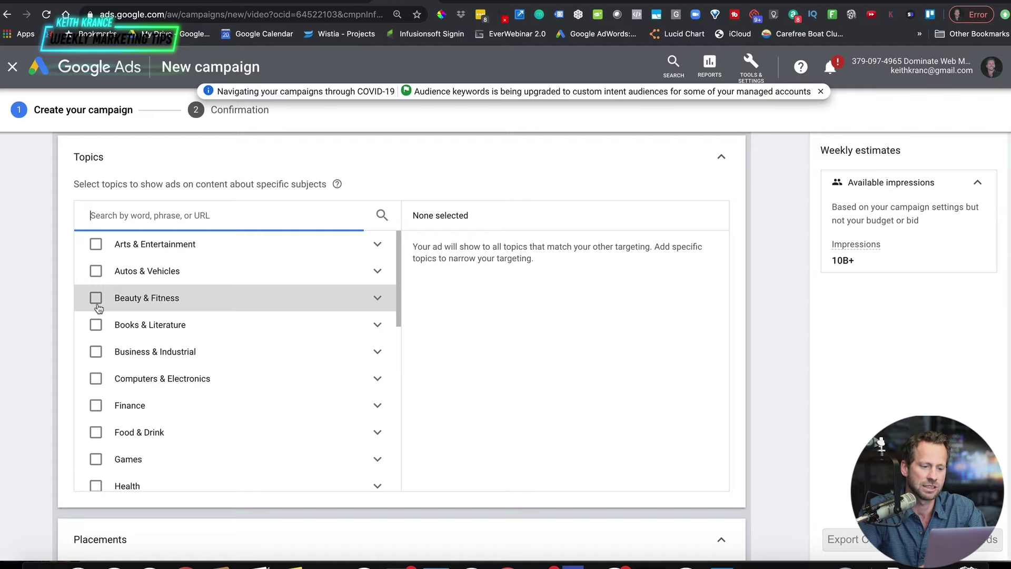
scroll(133, 310, up, 2)
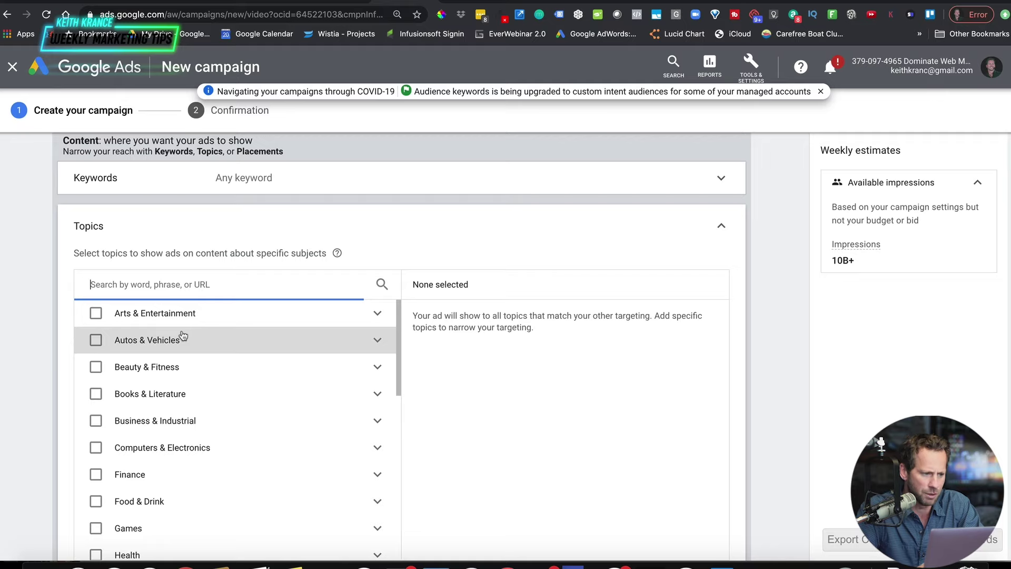
scroll(182, 335, down, 3)
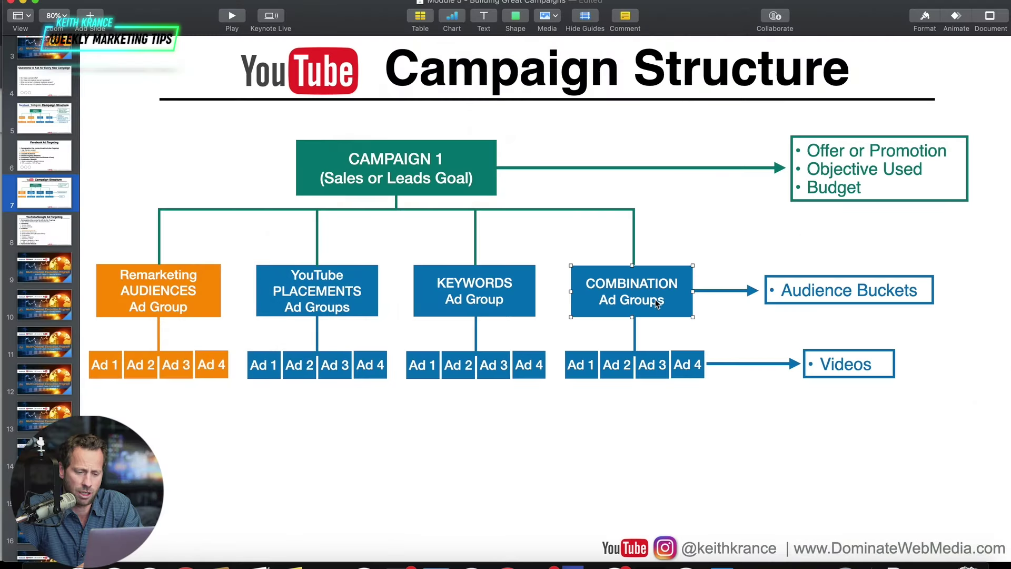
In Keynote, select the Combination, Remarketing Audiences, YouTube Placements and Keywords ad group boxes in turn on the YouTube Campaign Structure slide
drag(653, 300, 654, 302)
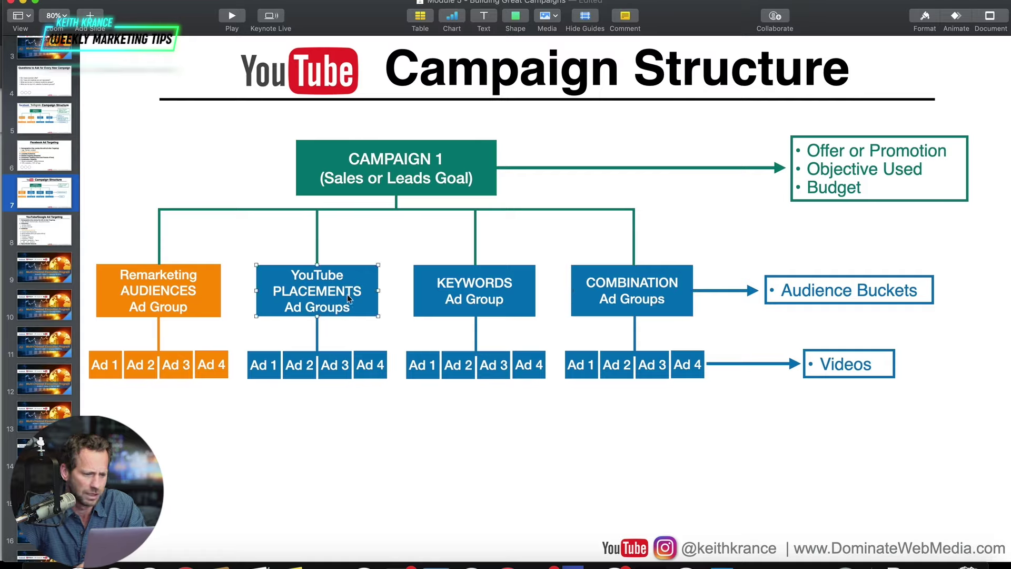
click(188, 288)
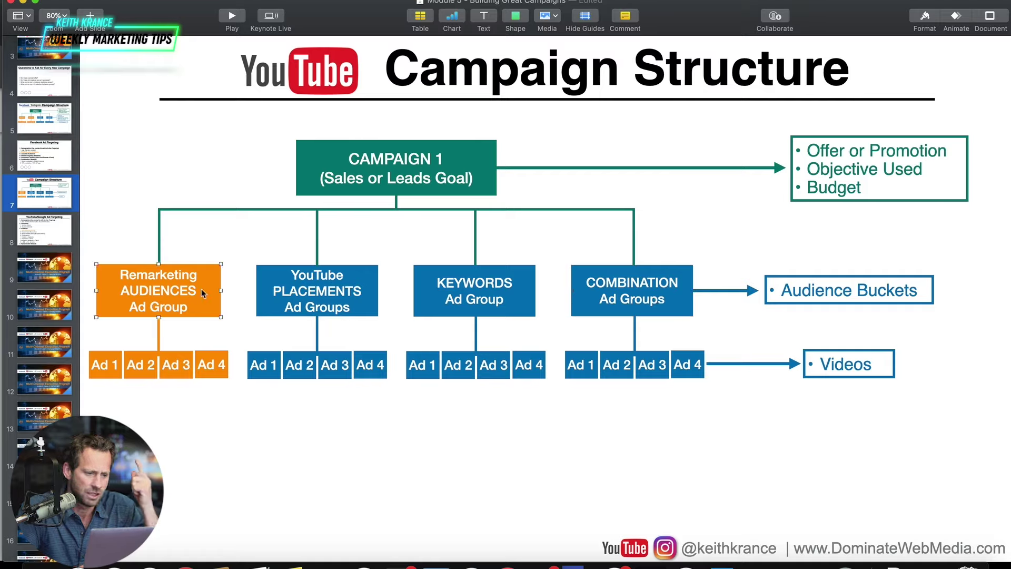
click(302, 293)
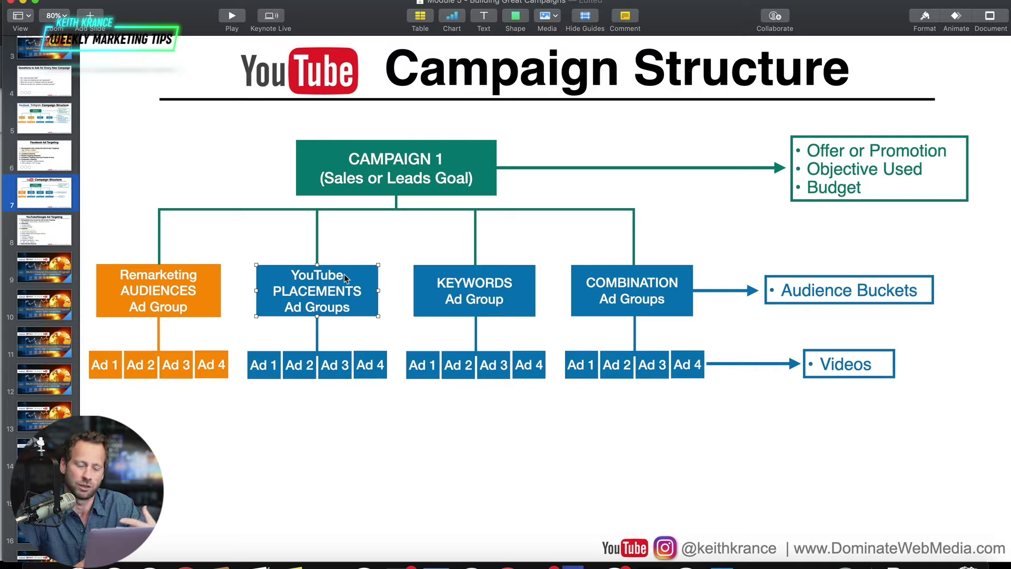
click(376, 238)
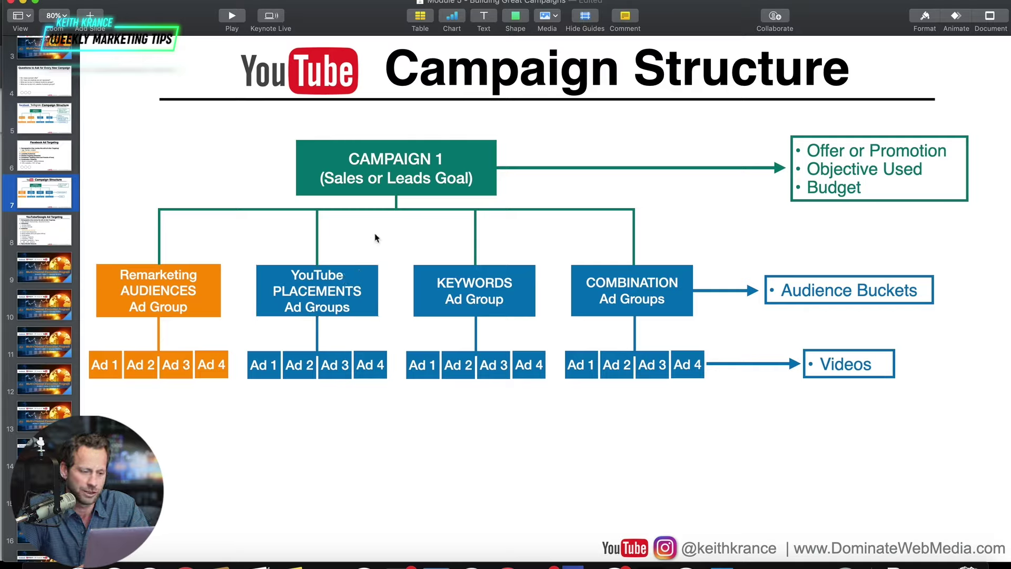
click(448, 279)
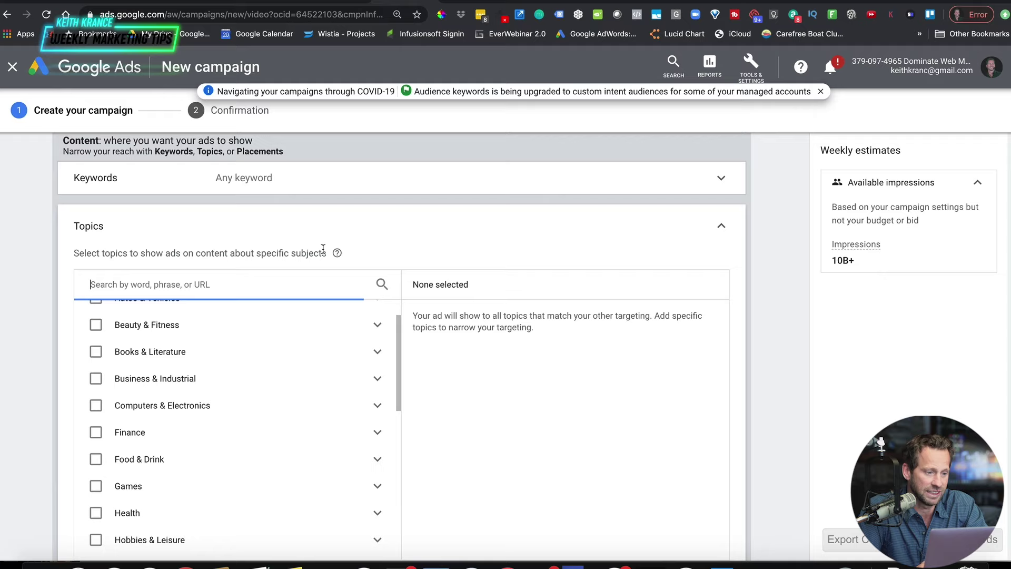
Switch back to Google Ads, collapse the Topics section, and expand Keywords to read its description of targeting relevant content
scroll(474, 263, up, 2)
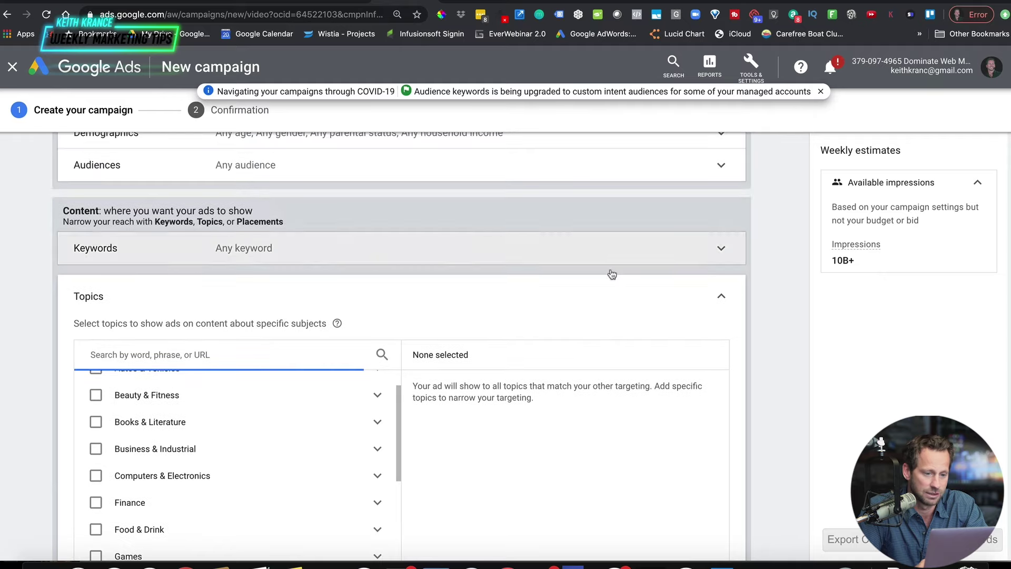
click(721, 296)
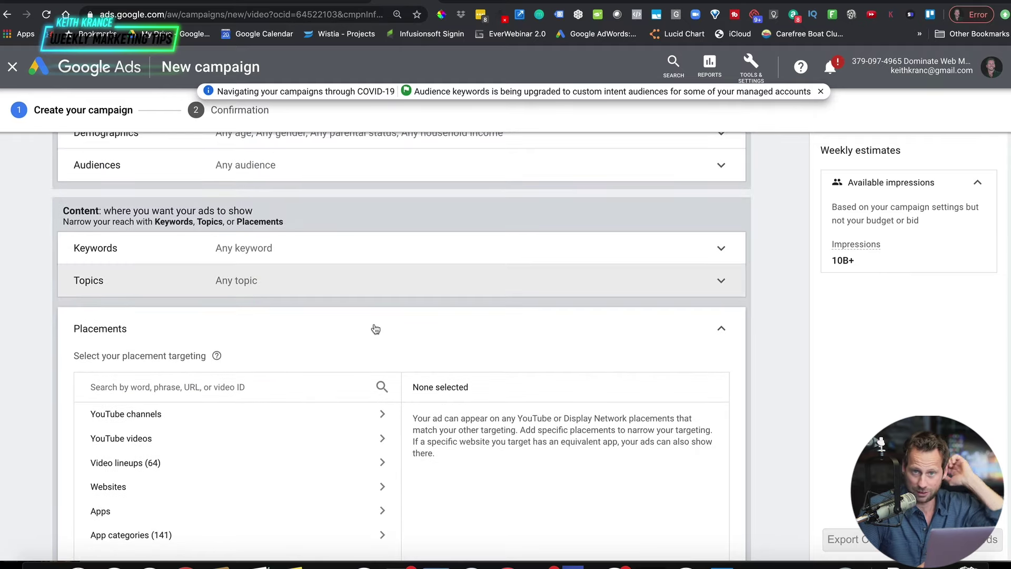
scroll(219, 283, up, 2)
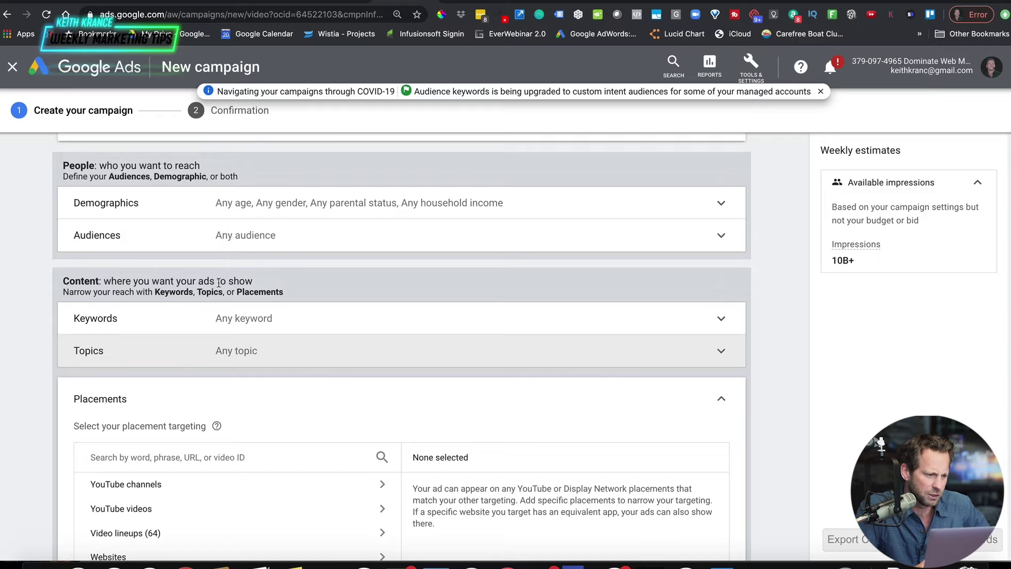
click(174, 319)
scroll(252, 418, down, 2)
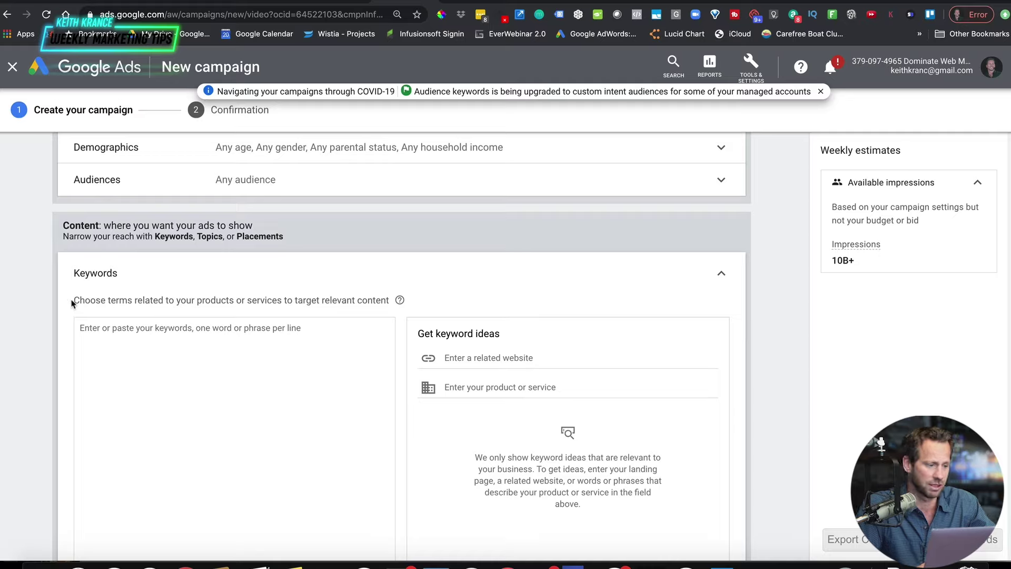
drag(73, 300, 387, 302)
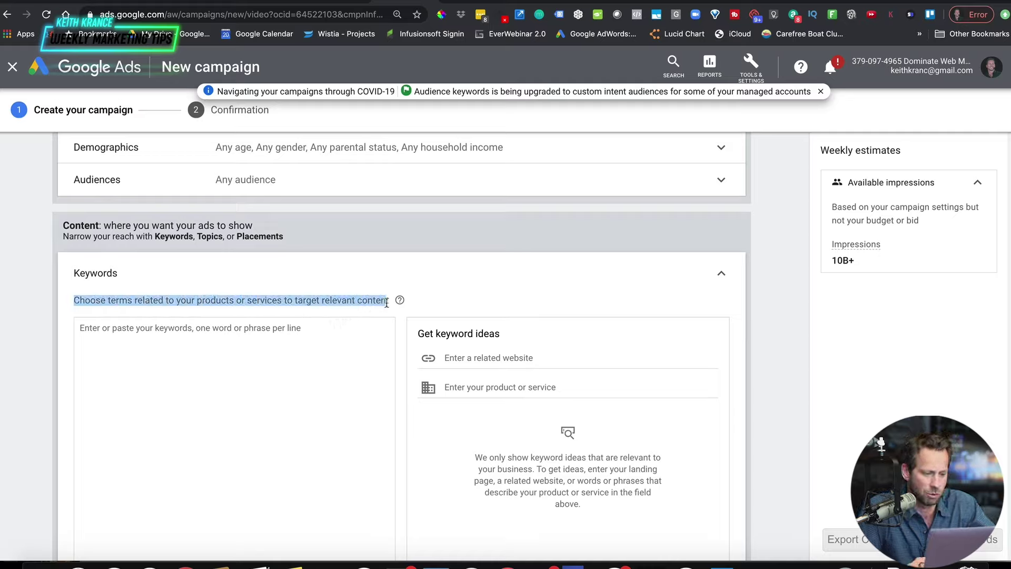
click(315, 327)
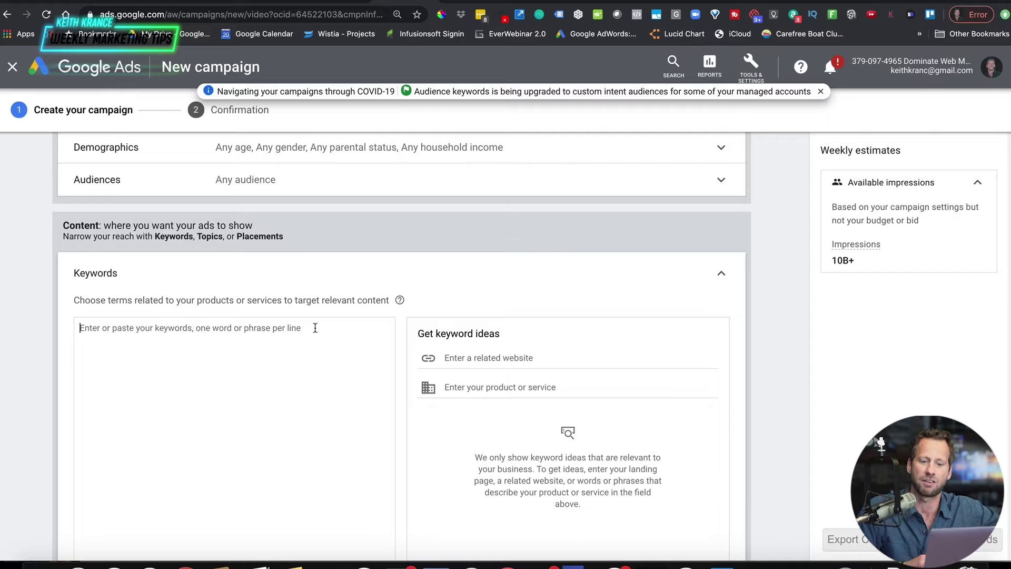
click(484, 355)
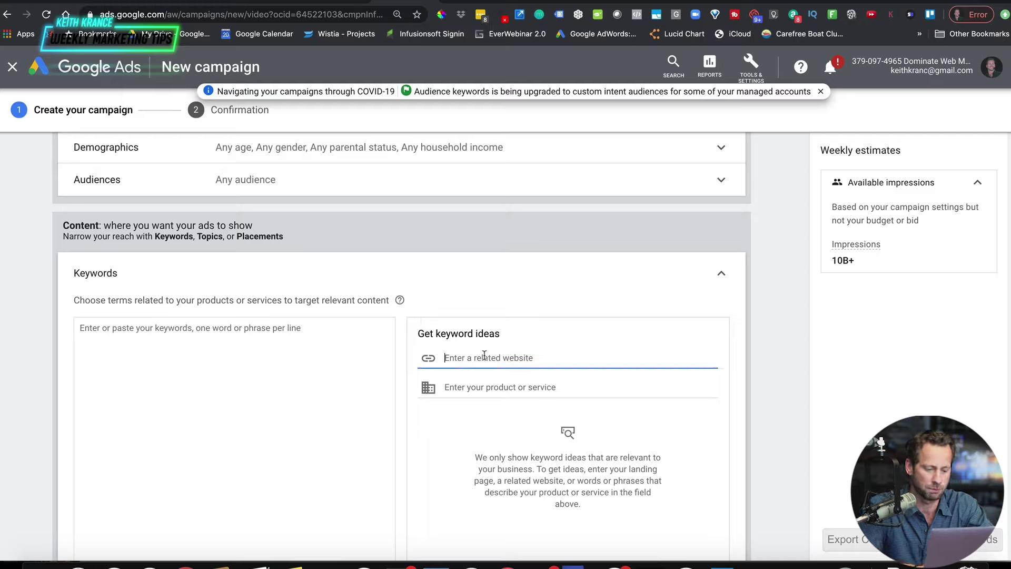
text(www.)
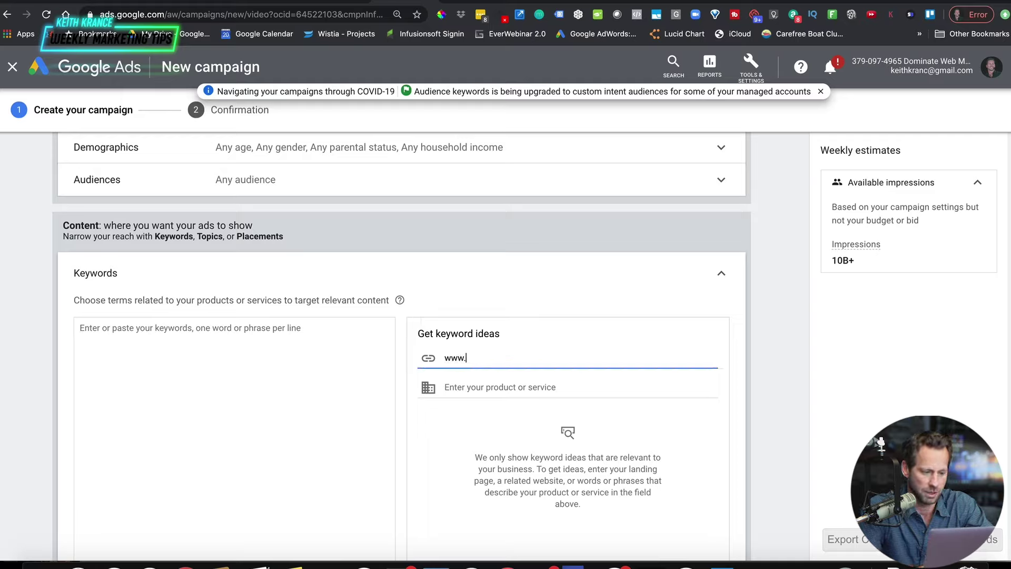
text(digitalmarketer.com)
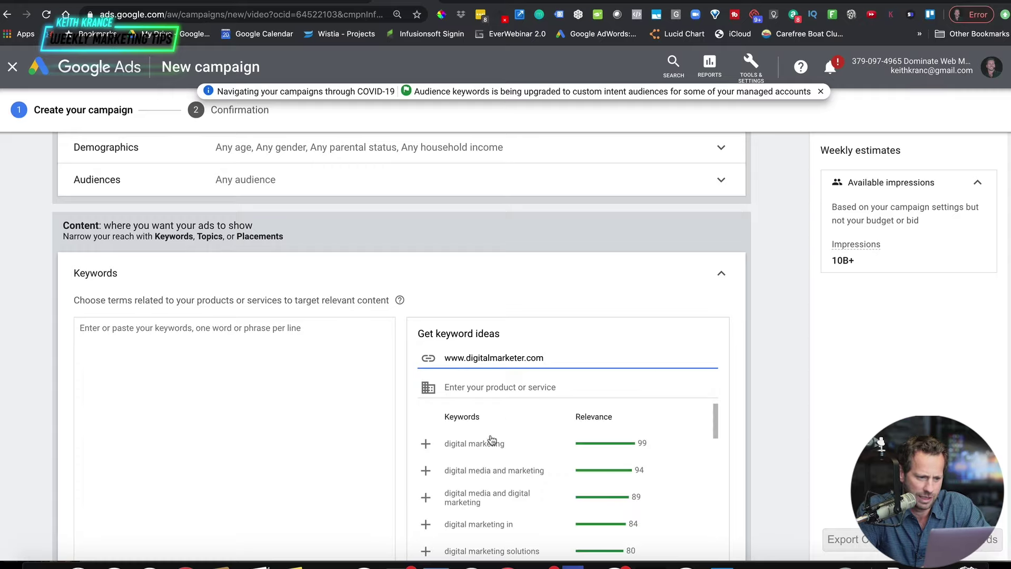
scroll(520, 387, down, 1)
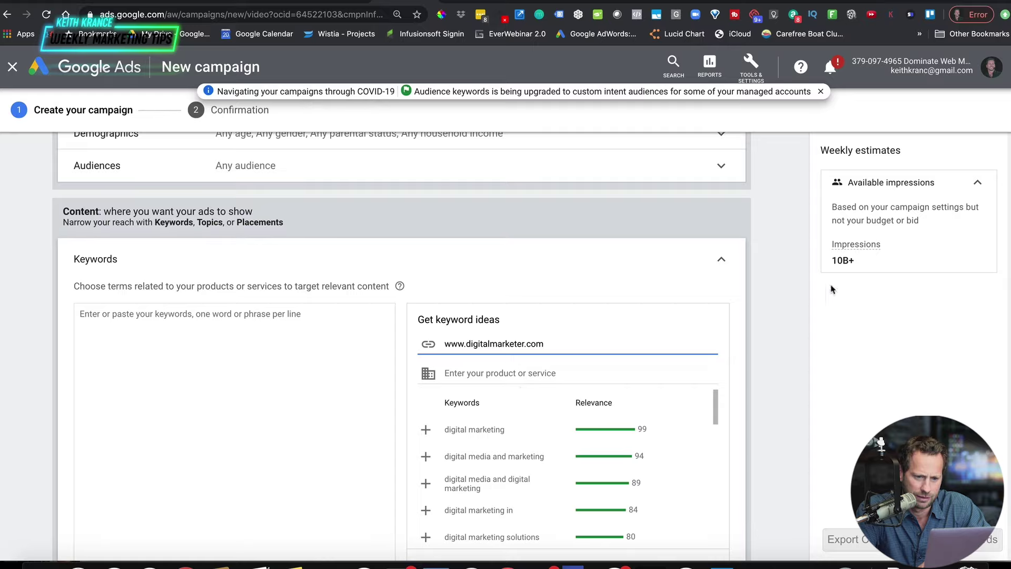
click(694, 293)
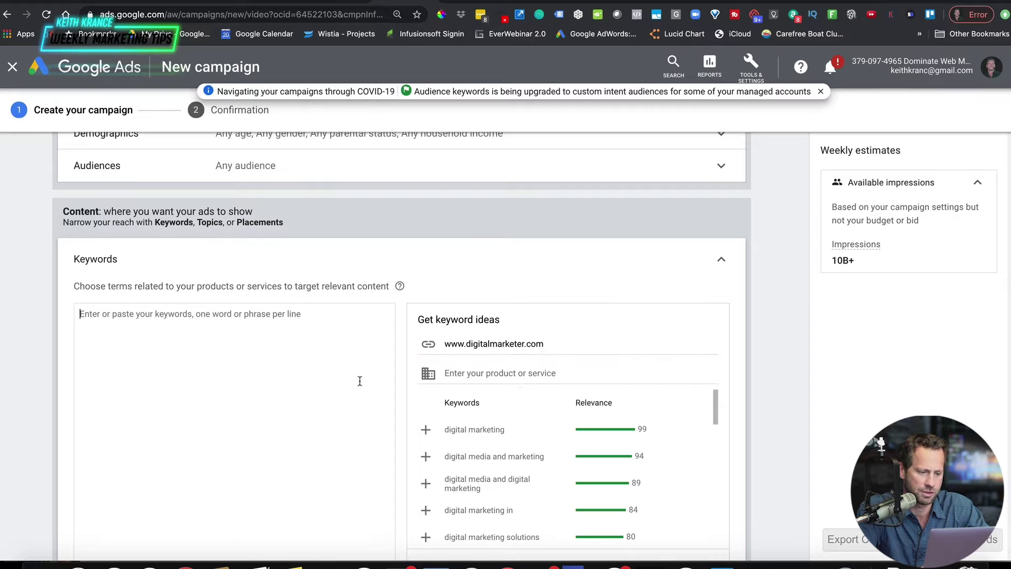
scroll(359, 380, down, 3)
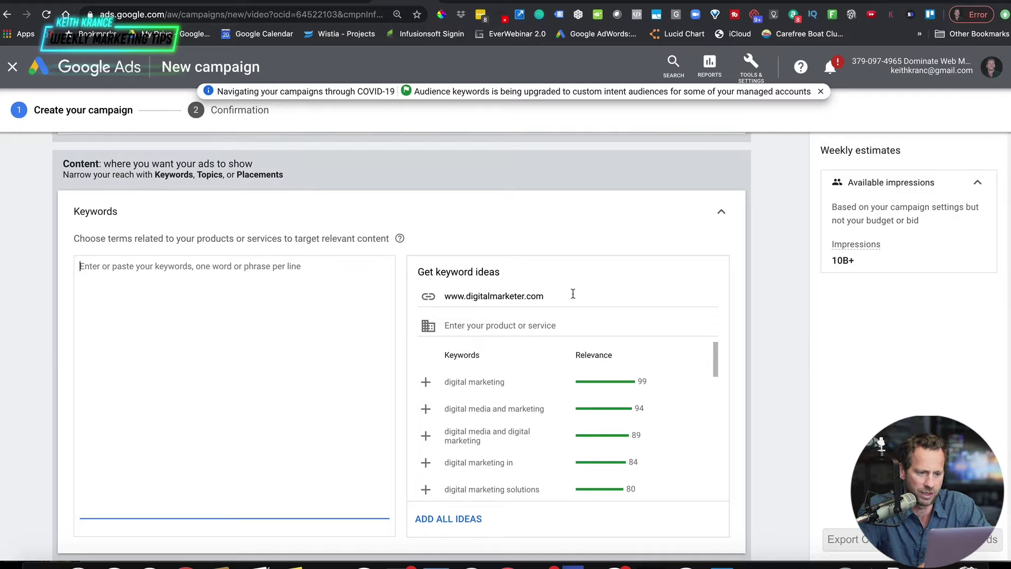
Clear the related website from the keyword ideas and collapse the Keywords and Placements sections
drag(574, 292, 441, 295)
key(BackSpace)
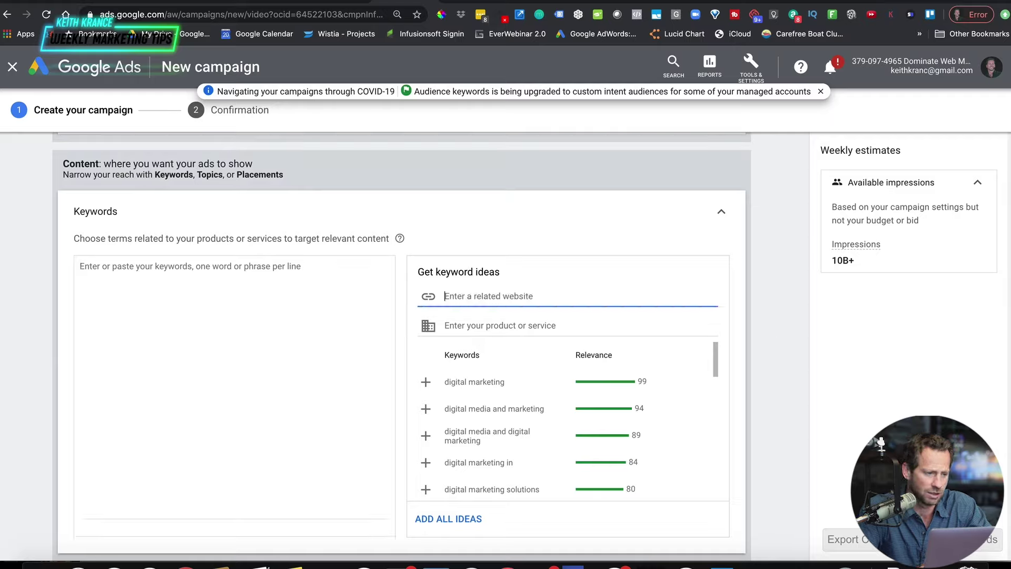
click(720, 211)
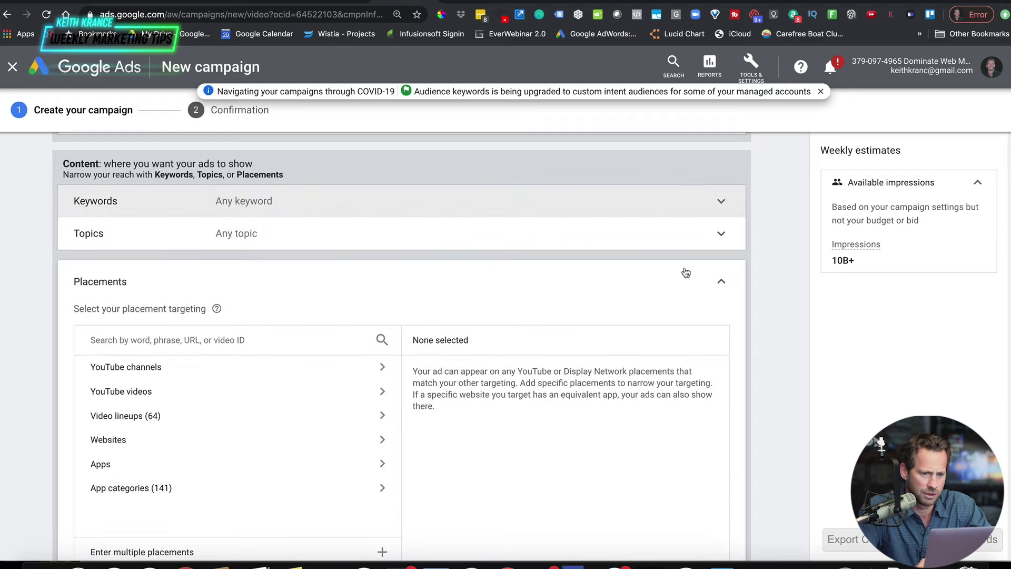
click(721, 282)
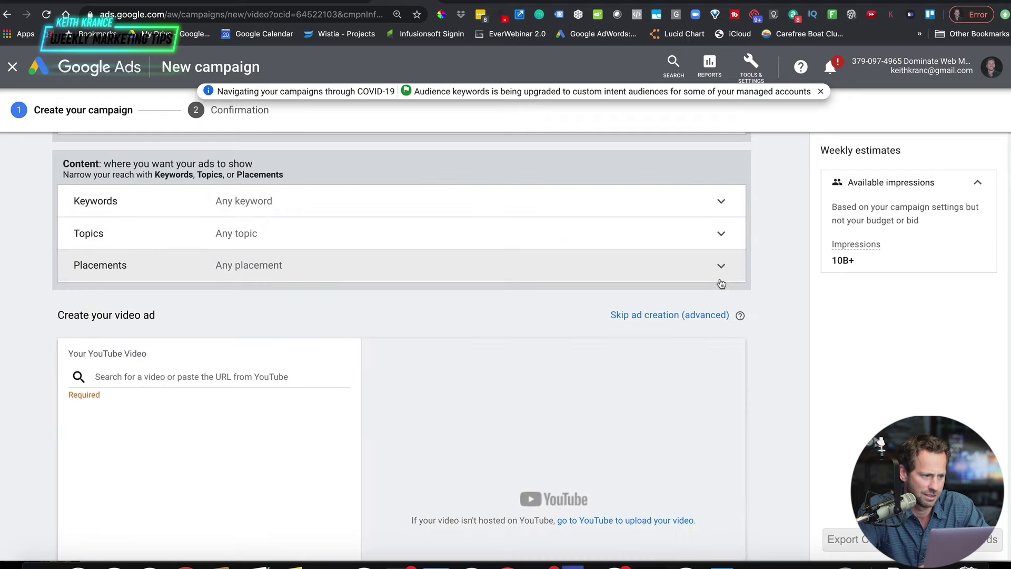
Expand the Audiences section and browse to the "What they are actively researching or planning" category
click(718, 270)
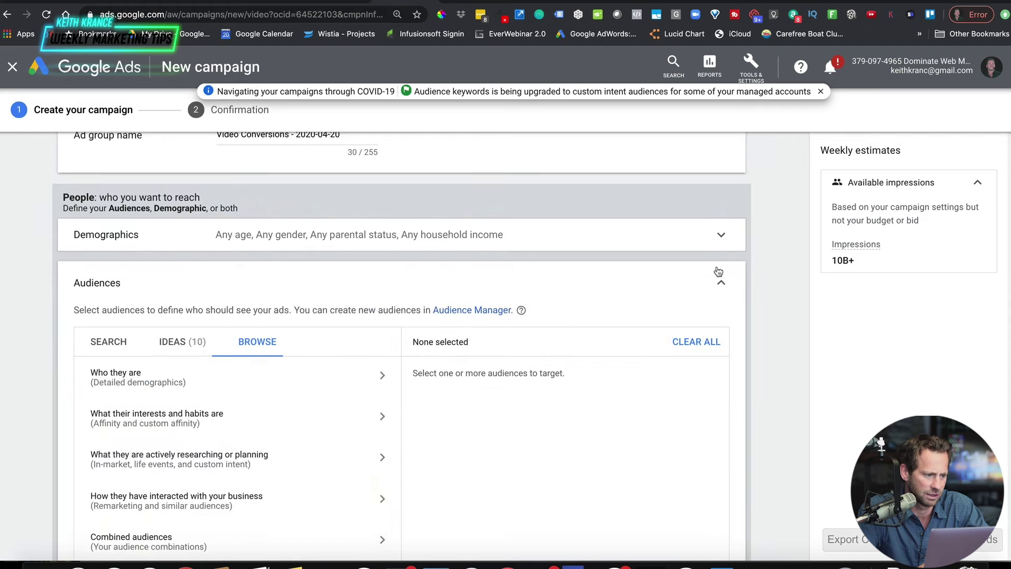
click(252, 347)
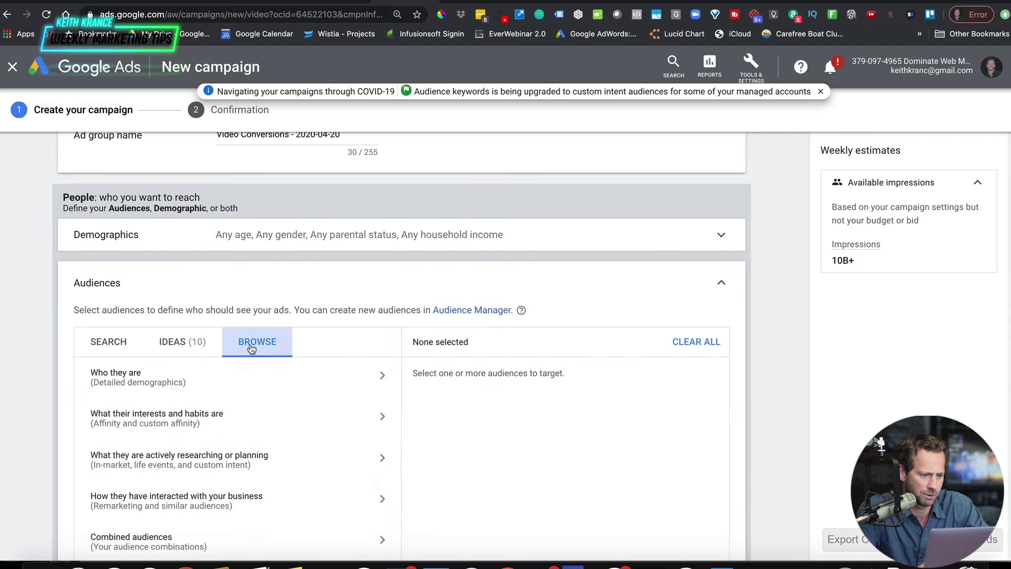
scroll(251, 347, down, 1)
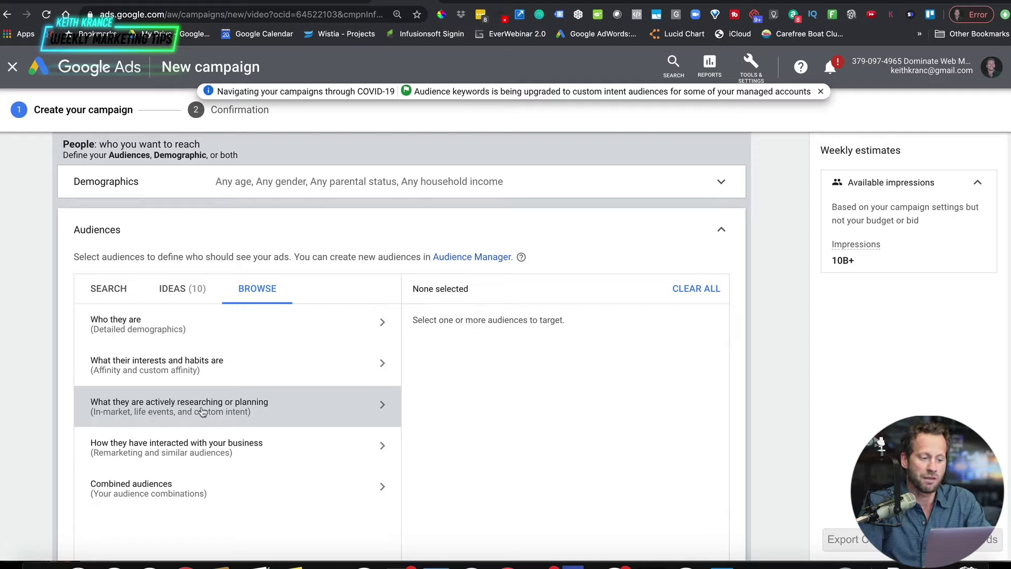
click(327, 408)
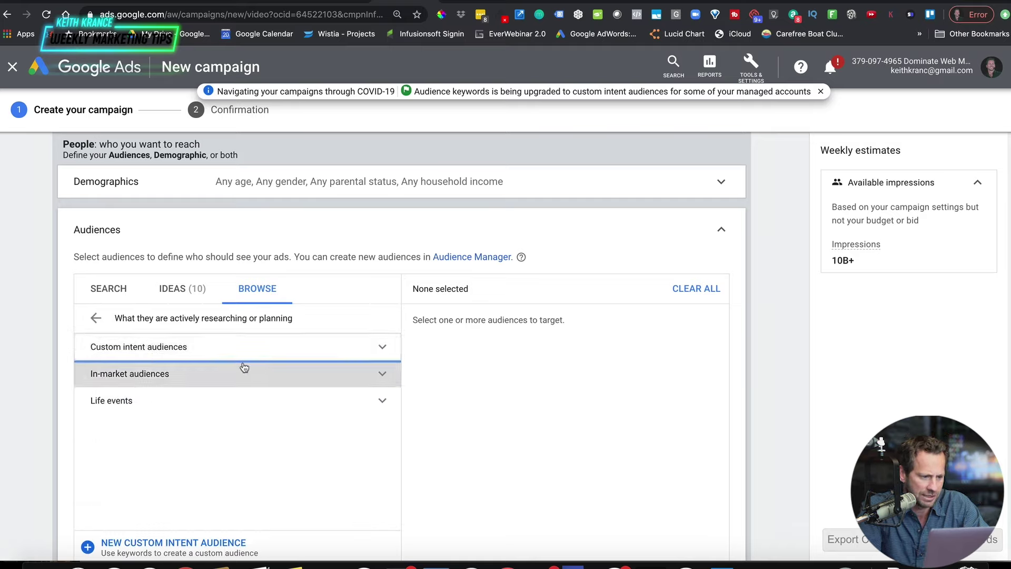
Review the options under In-market audiences and Life events, collapsing each list after viewing it
click(381, 379)
scroll(381, 379, down, 1)
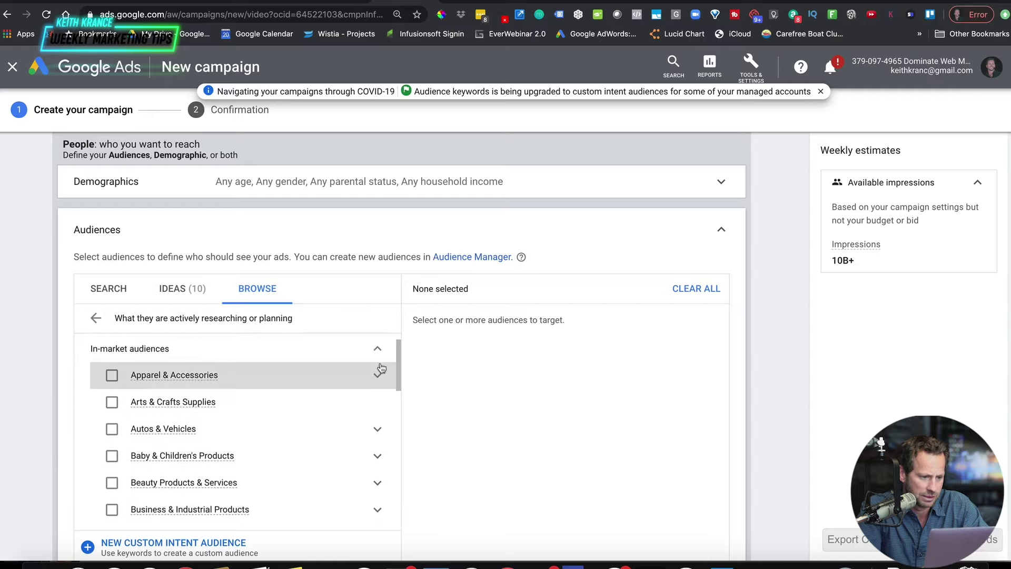
scroll(374, 356, up, 2)
click(379, 390)
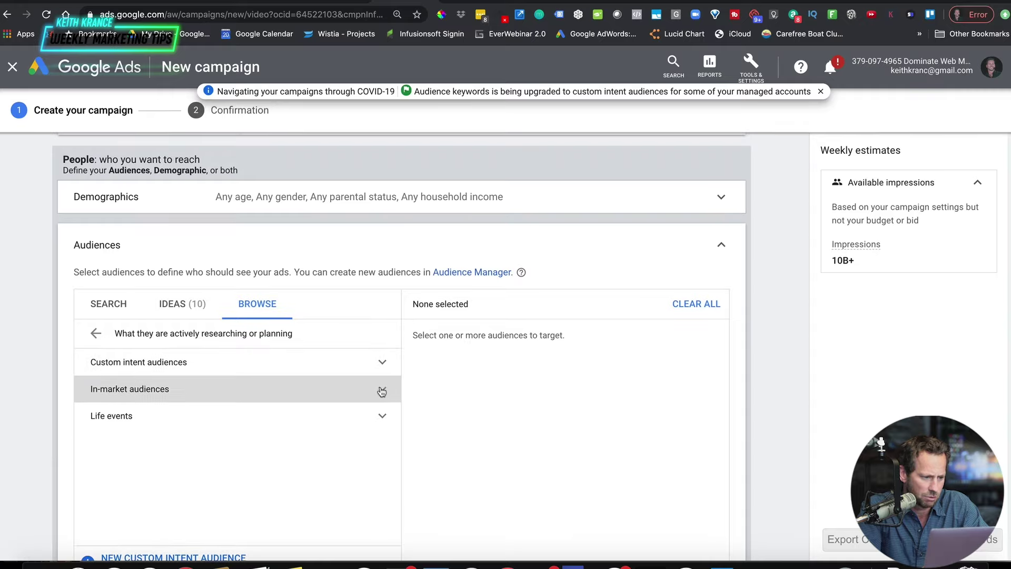
click(380, 414)
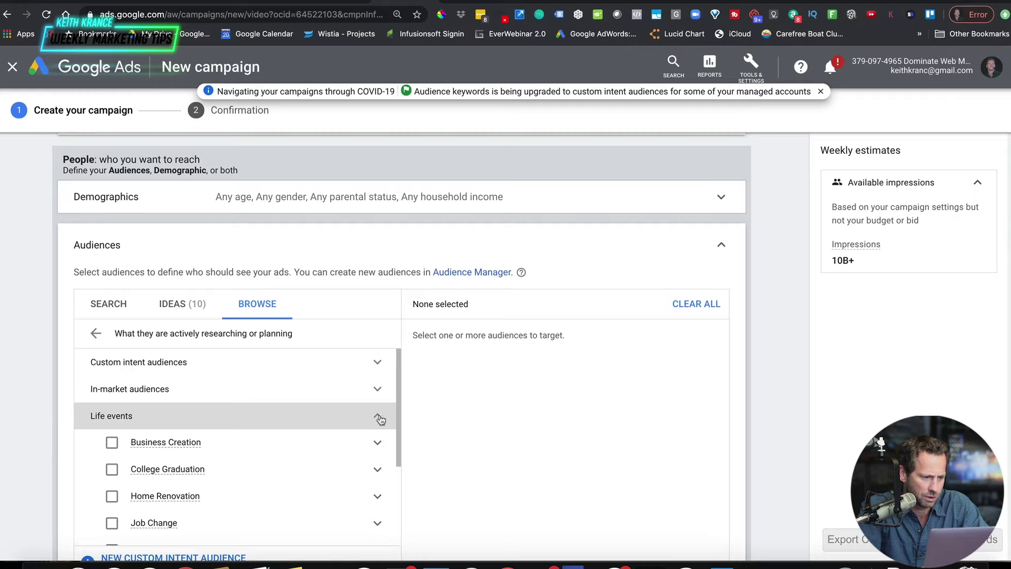
click(379, 415)
Expand Custom intent audiences and read its description about using keywords to create an audience
click(281, 368)
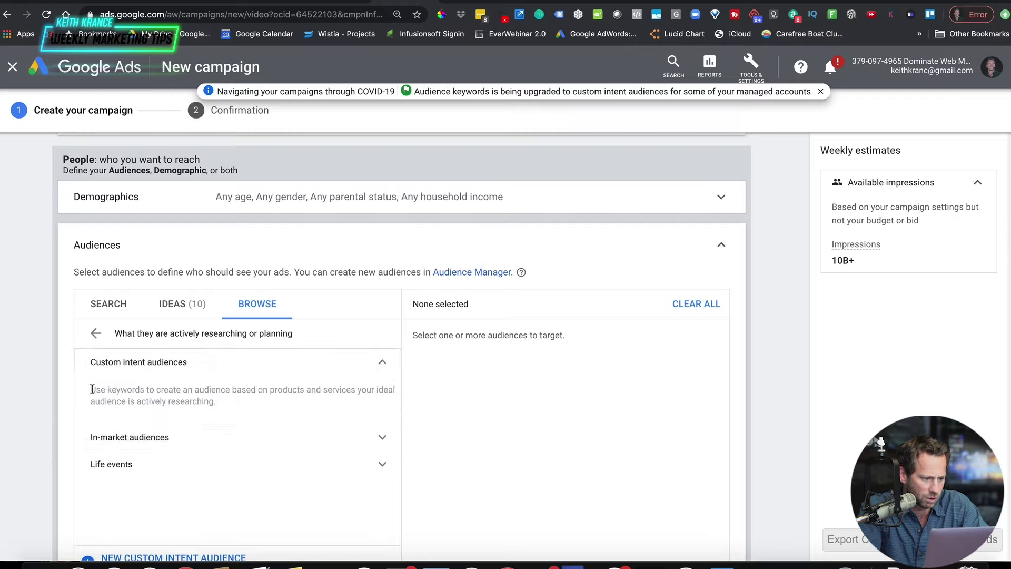
drag(91, 389, 240, 404)
click(240, 404)
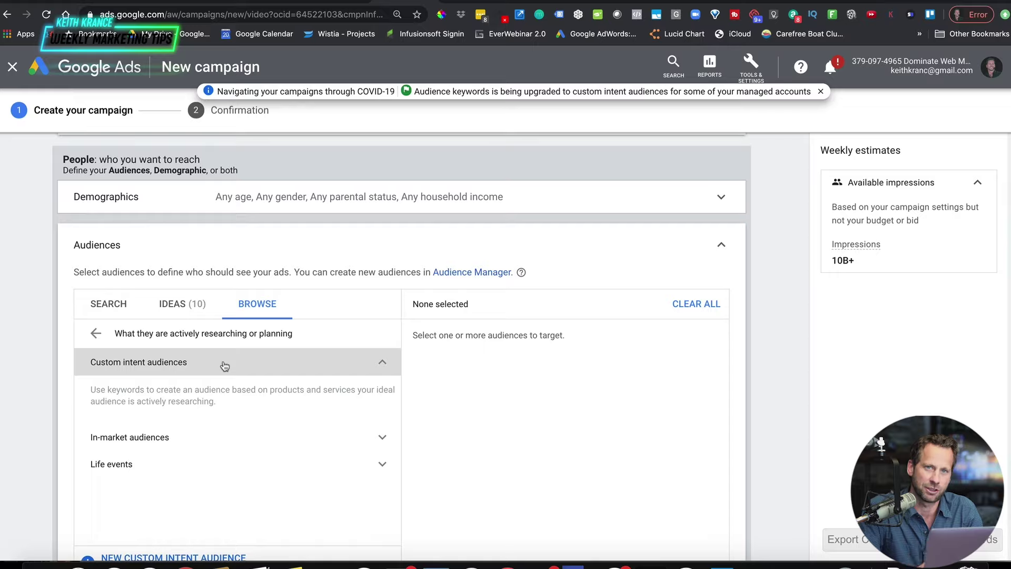
Collapse the Audiences section, then view the content Keywords options and collapse them again
click(719, 243)
click(163, 326)
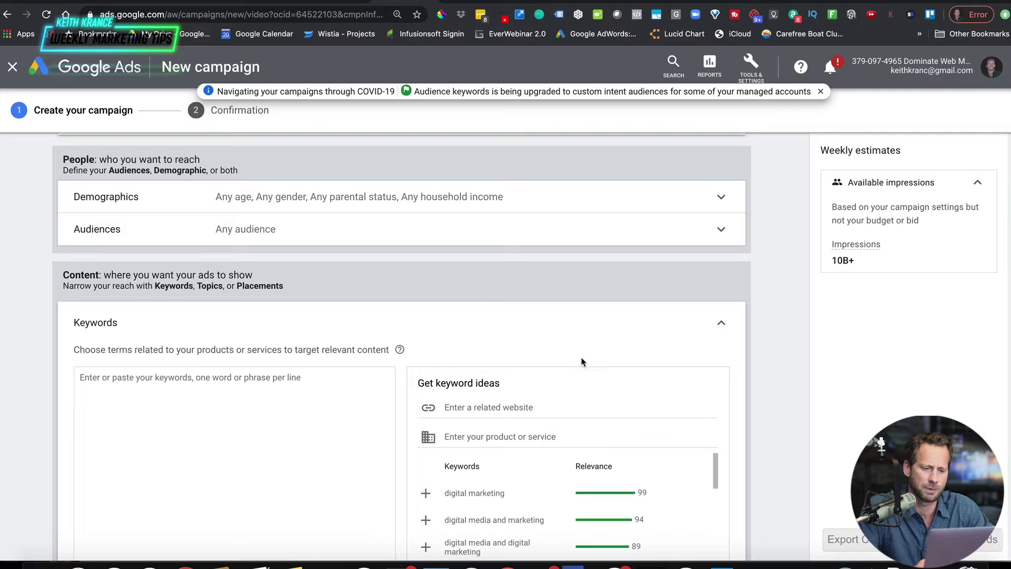
click(721, 324)
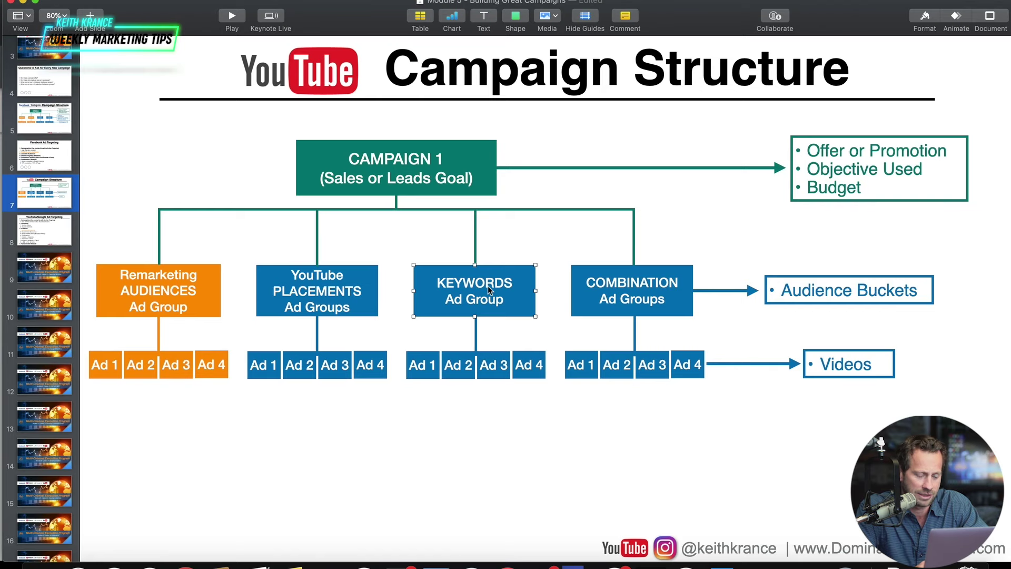
Switch to Keynote and point out the Combination ad groups, the remarketing Ad 1 and the Videos label on the YouTube Campaign Structure slide
click(636, 282)
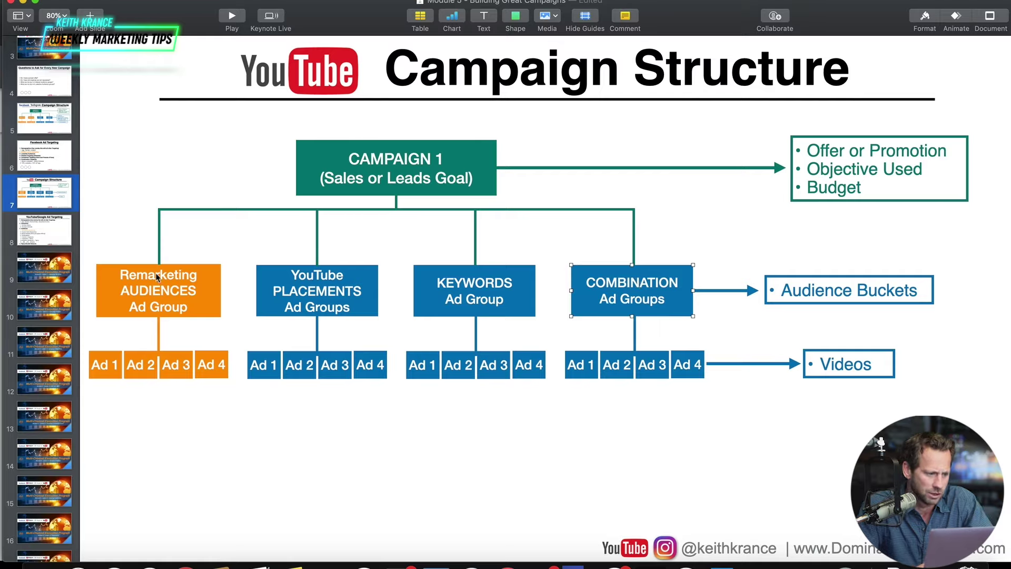
click(103, 364)
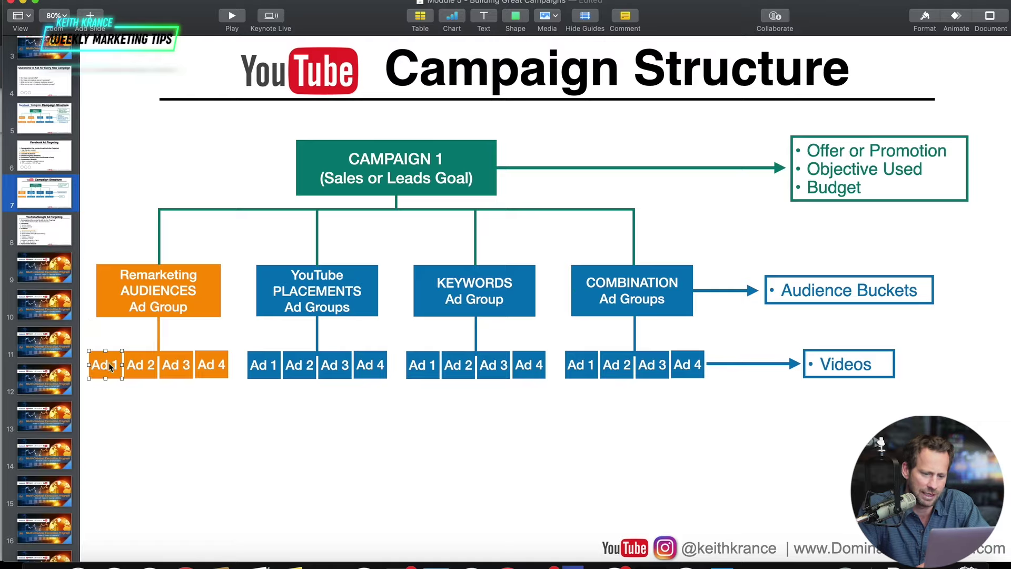
click(845, 370)
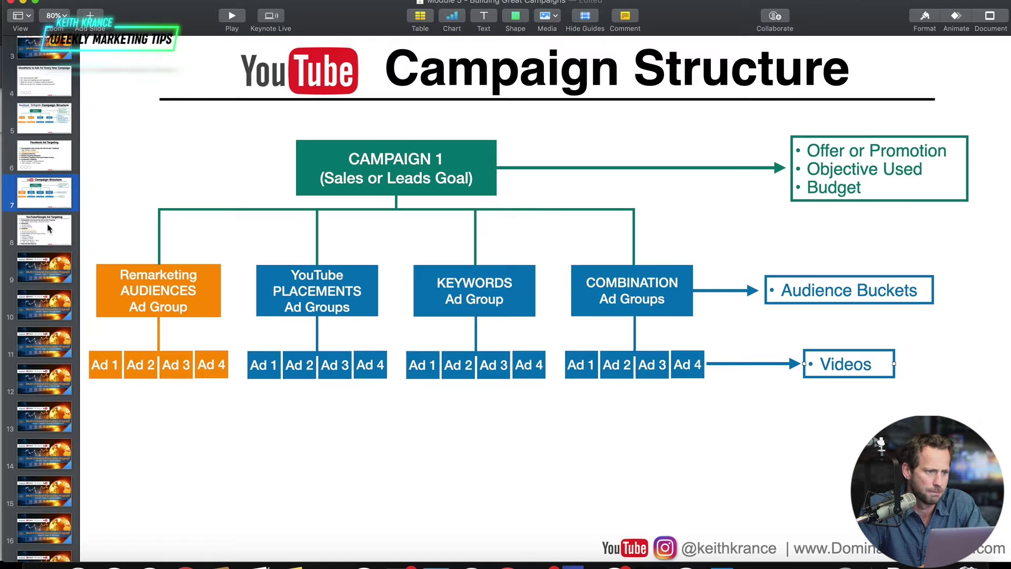
Start the slideshow and present the YouTube/Google Ad Targeting slide's Demographics and Placements items, including YouTube Videos and YouTube Channels
click(231, 16)
key(Right)
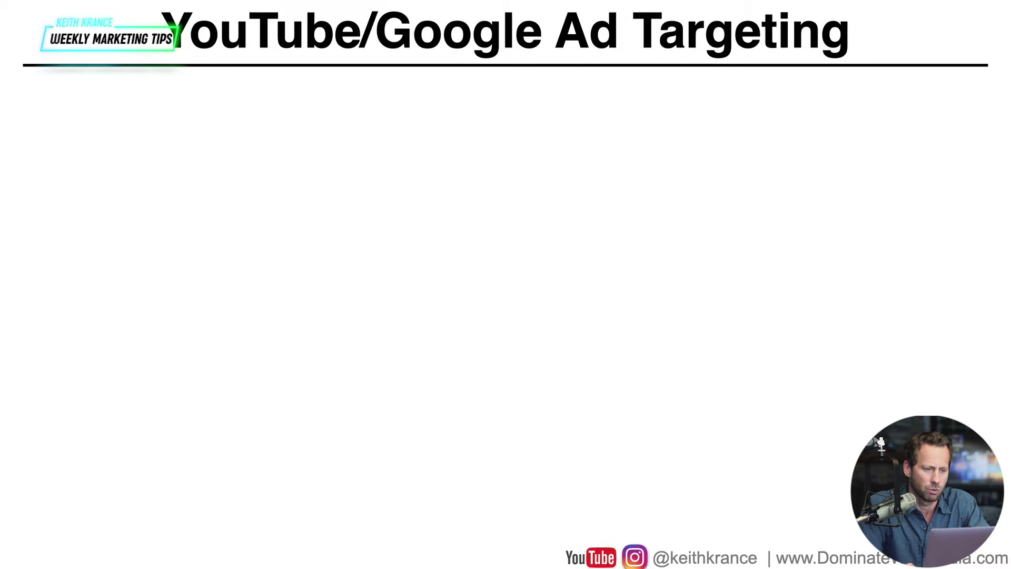
key(Right)
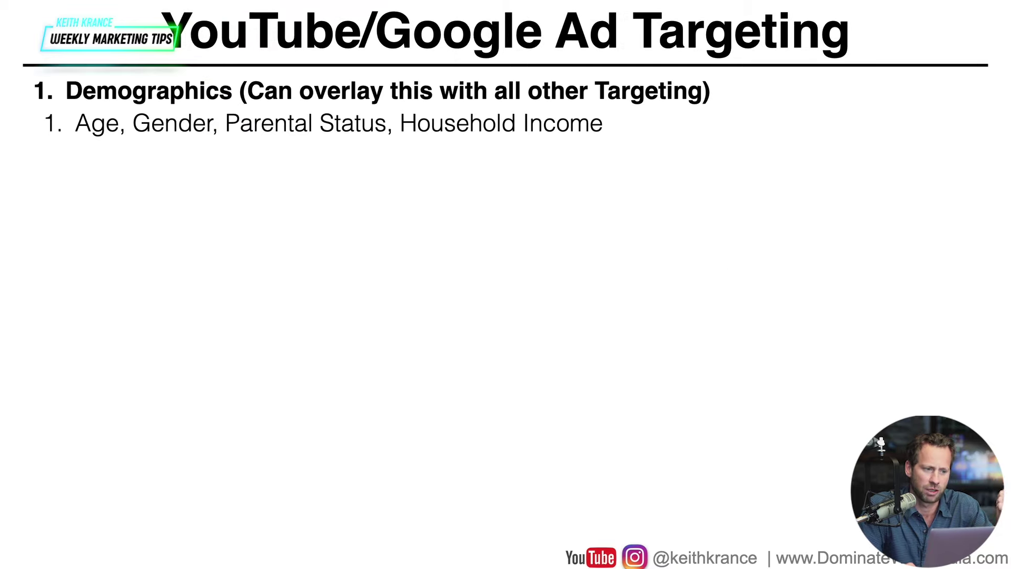
key(Right)
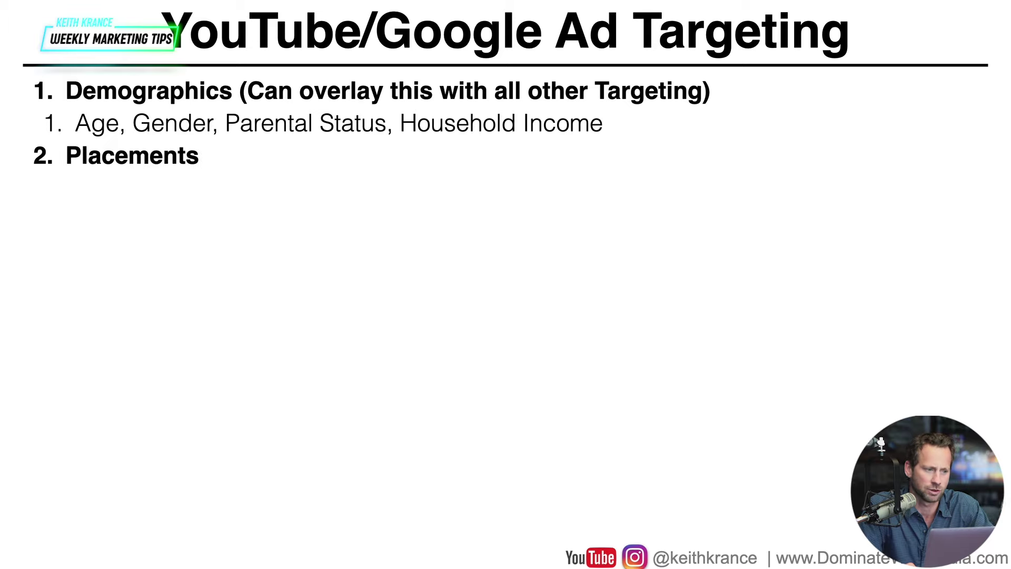
key(Right)
key(Right)
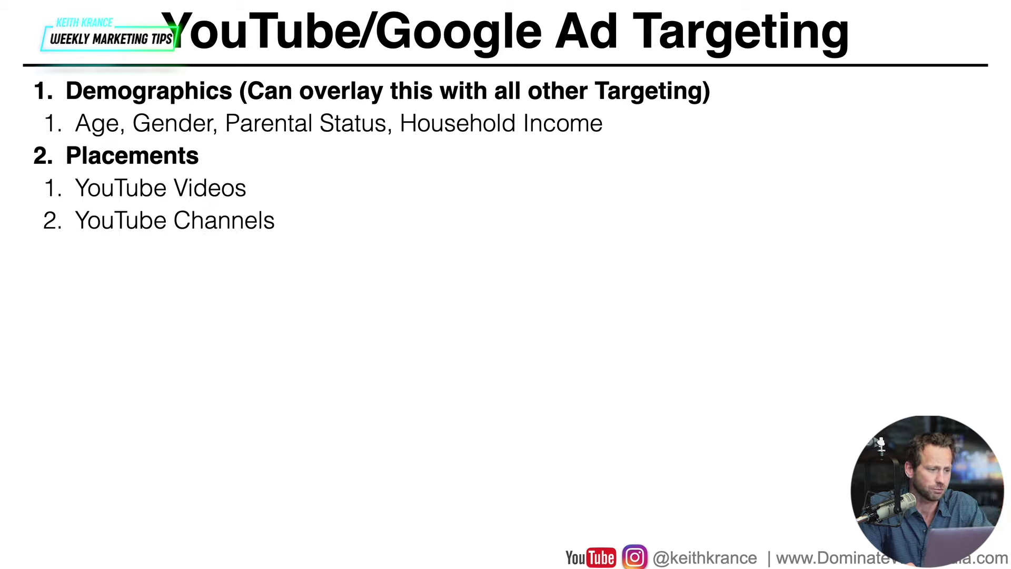
Reveal the Audiences items from Remarketing Audiences through Custom Intent to Broad Interests, and exit the slideshow
key(Right)
key(Right)
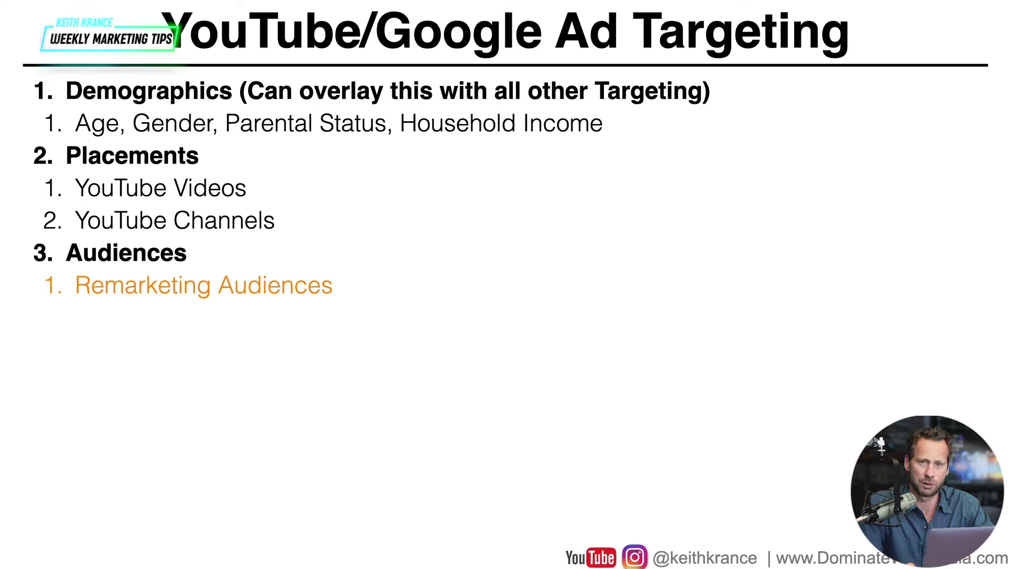
key(Right)
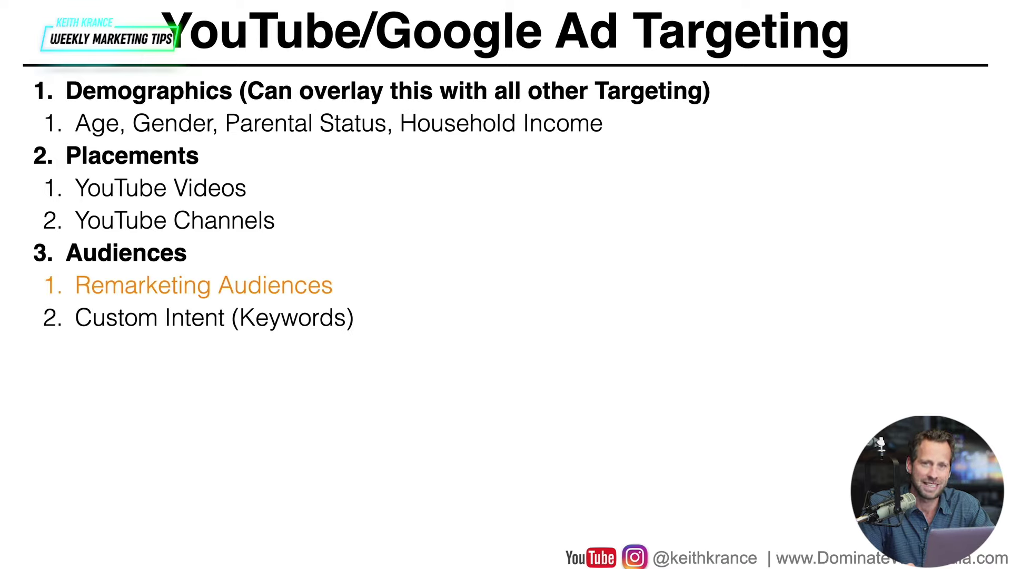
key(Right)
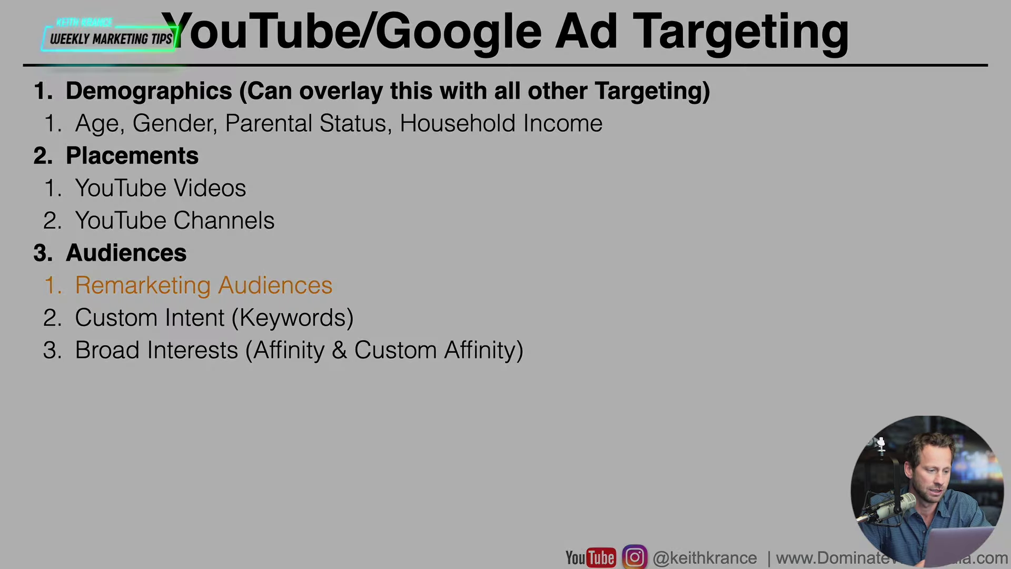
key(Escape)
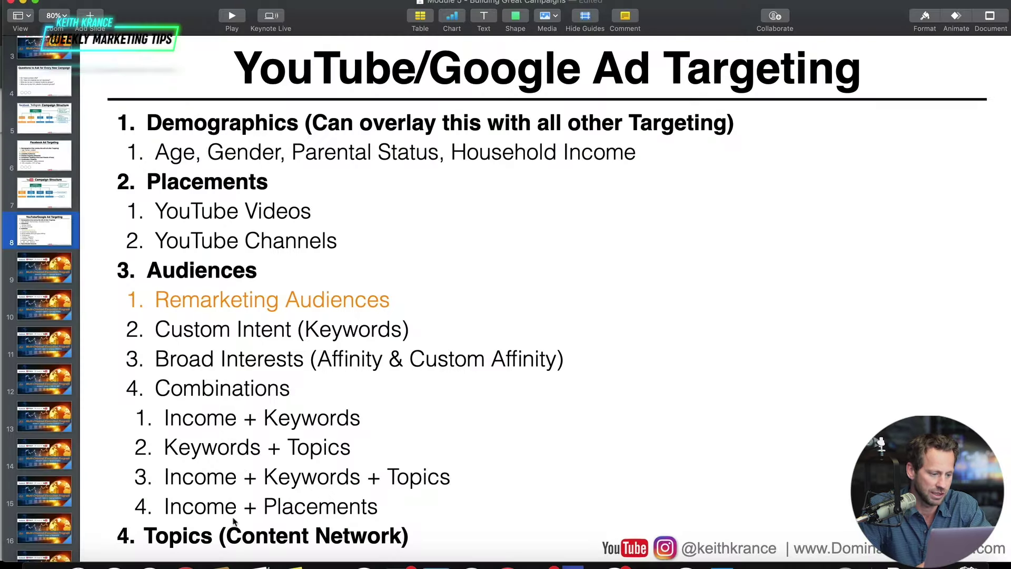
Switch to Google Ads in Chrome and browse the Audiences section to the "What their interests and habits are" category
click(186, 563)
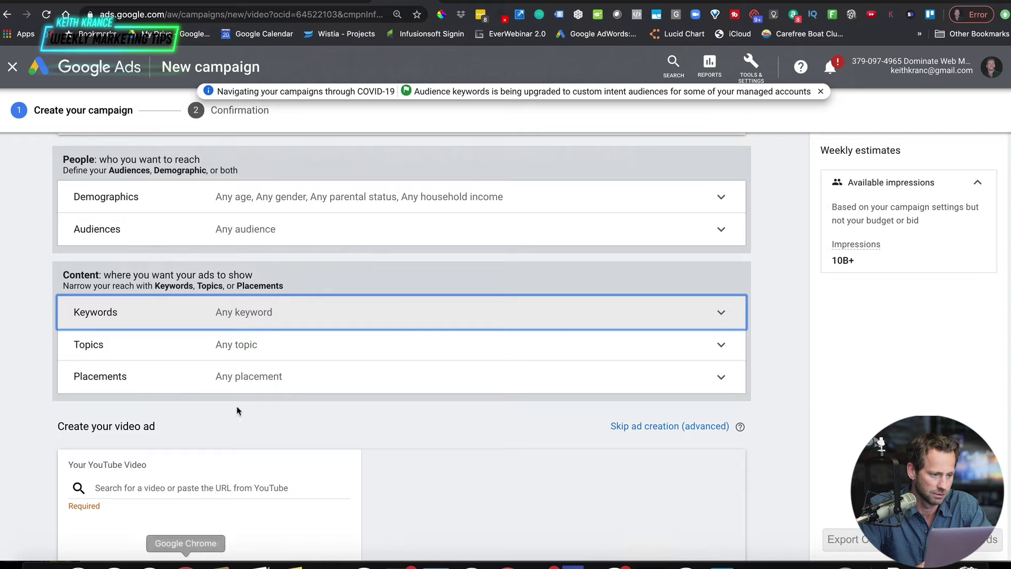
click(178, 234)
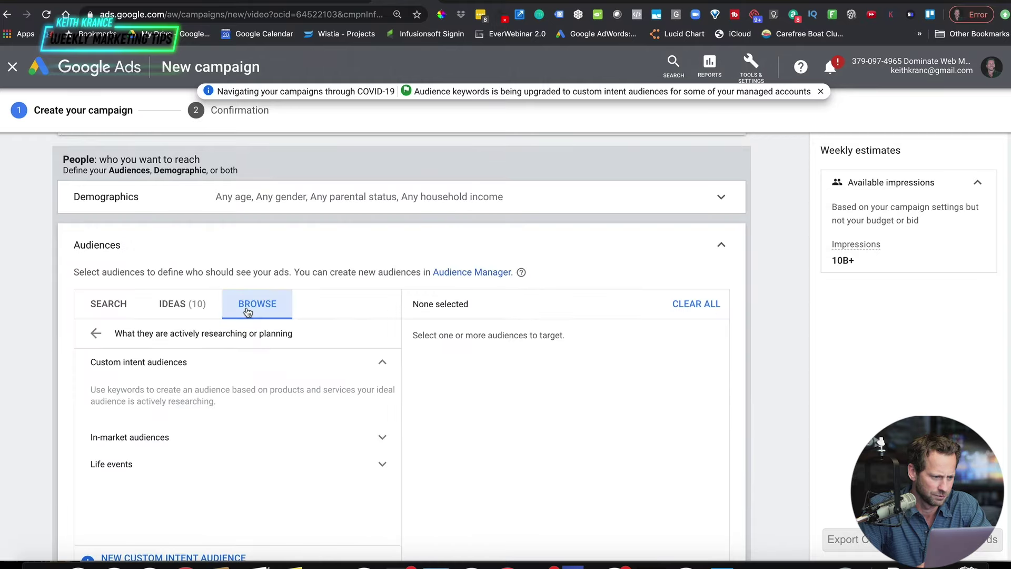
click(90, 335)
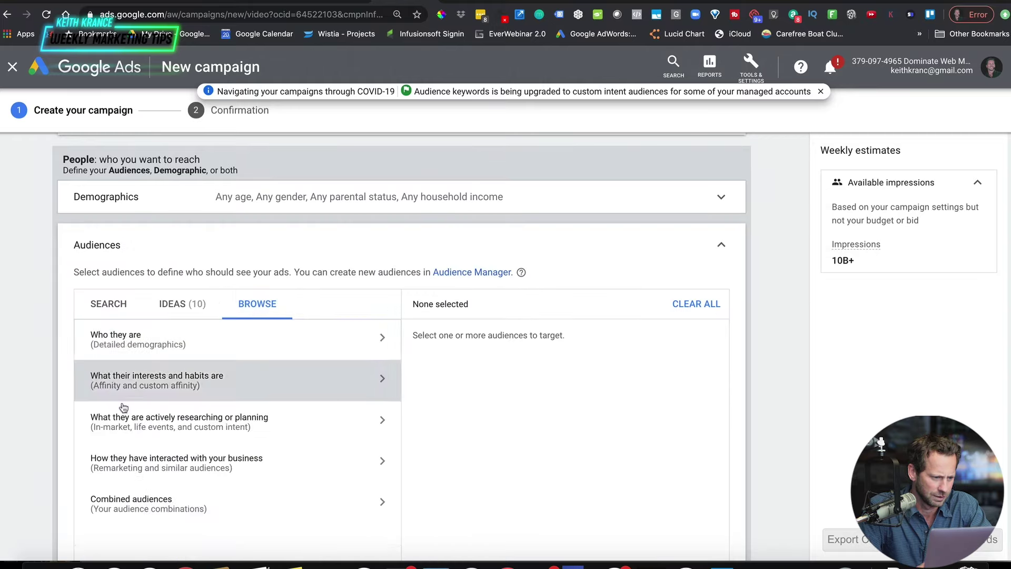
click(148, 381)
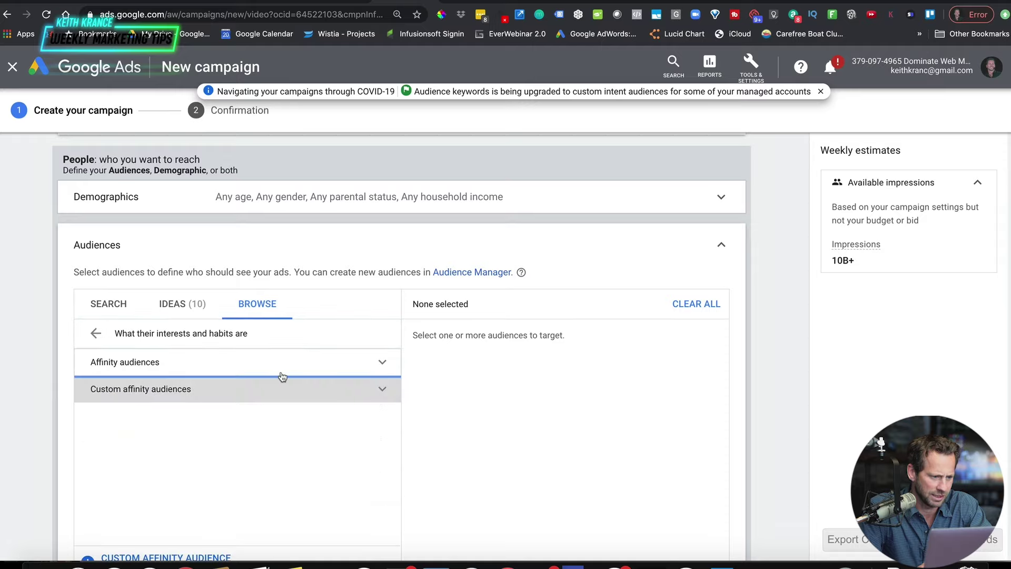
Review the Affinity audiences and Custom affinity audiences lists, collapsing each one after viewing it
click(384, 363)
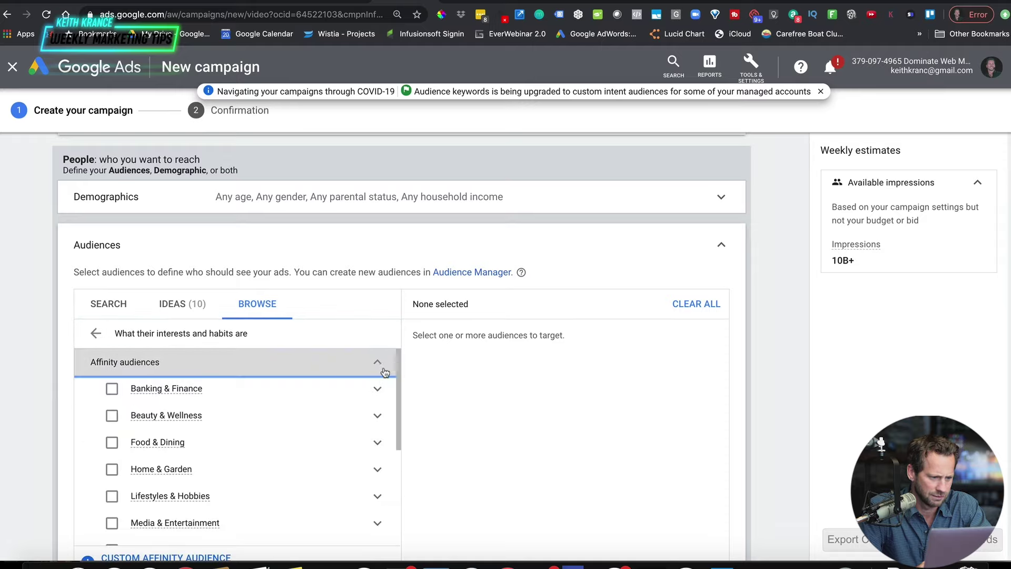
click(381, 364)
click(373, 393)
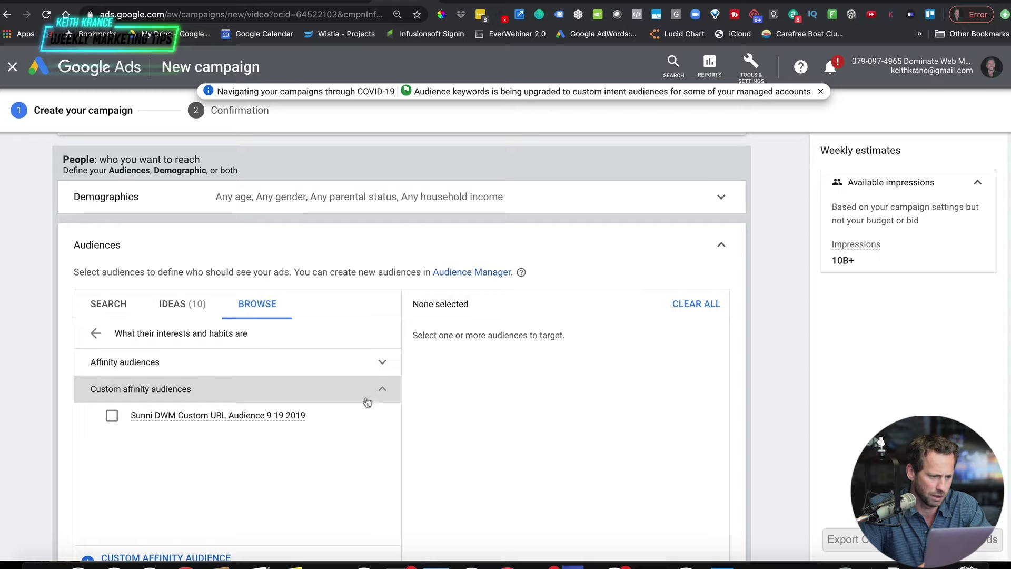
click(382, 392)
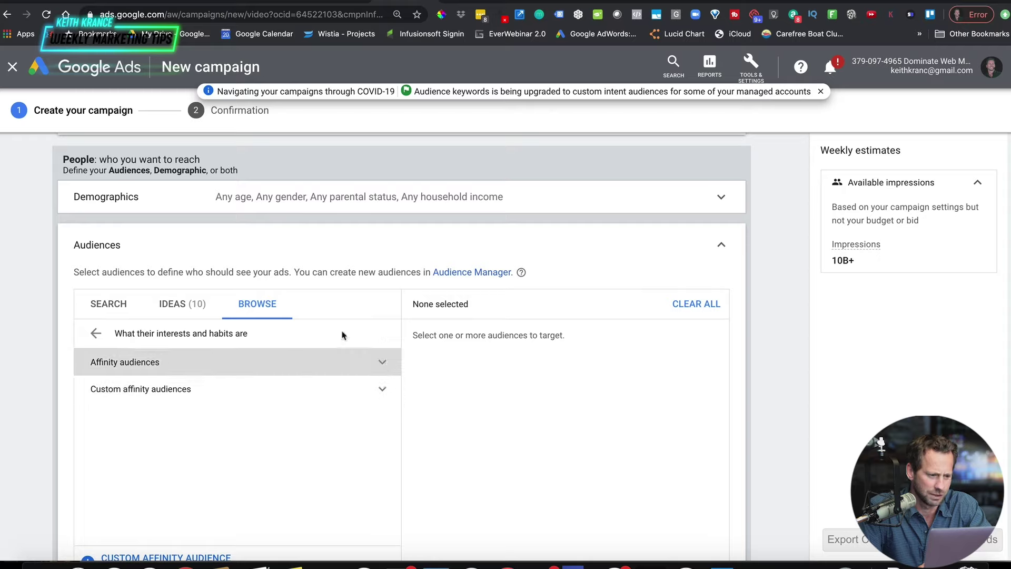
Return to the audience categories and examine the Combined audiences option
click(94, 337)
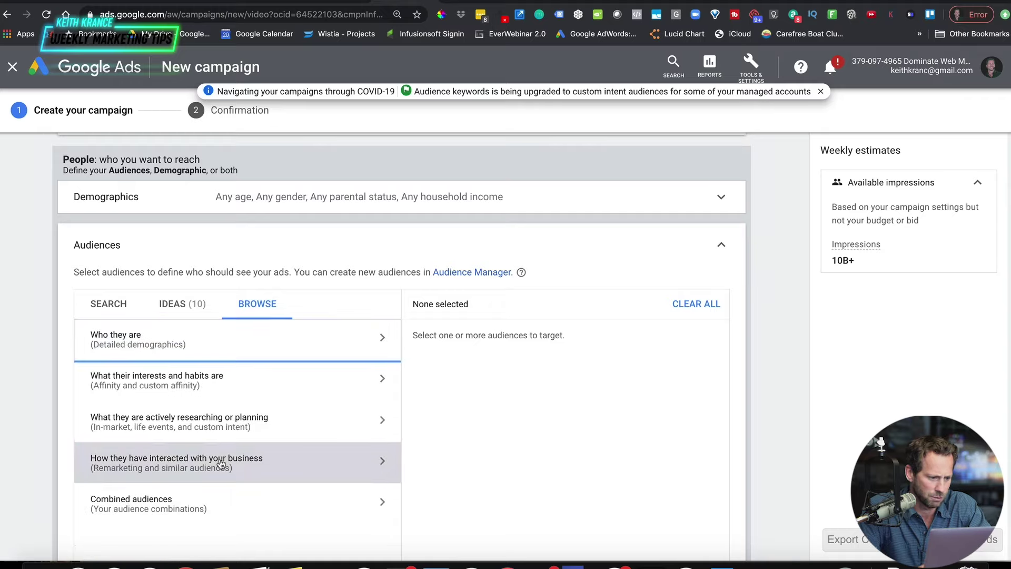
click(382, 505)
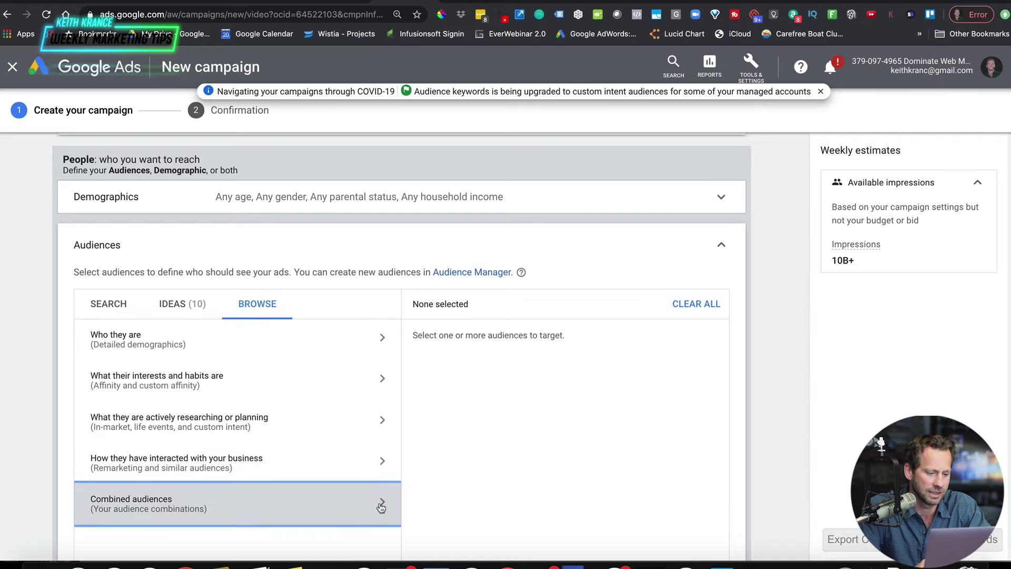
scroll(383, 507, down, 1)
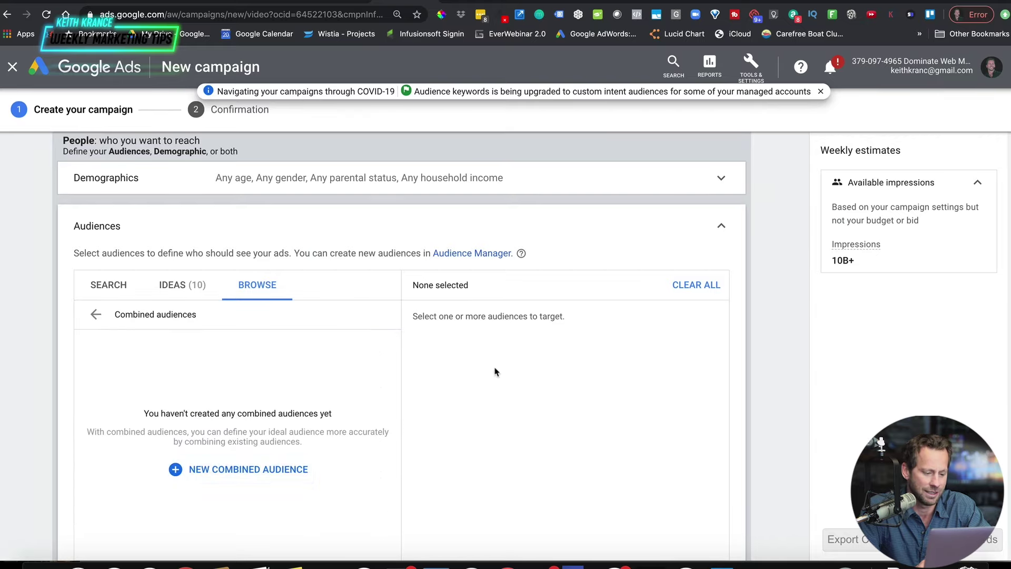
Switch back to Keynote and restart the slideshow from the YouTube/Google Ad Targeting slide
key(super+Tab)
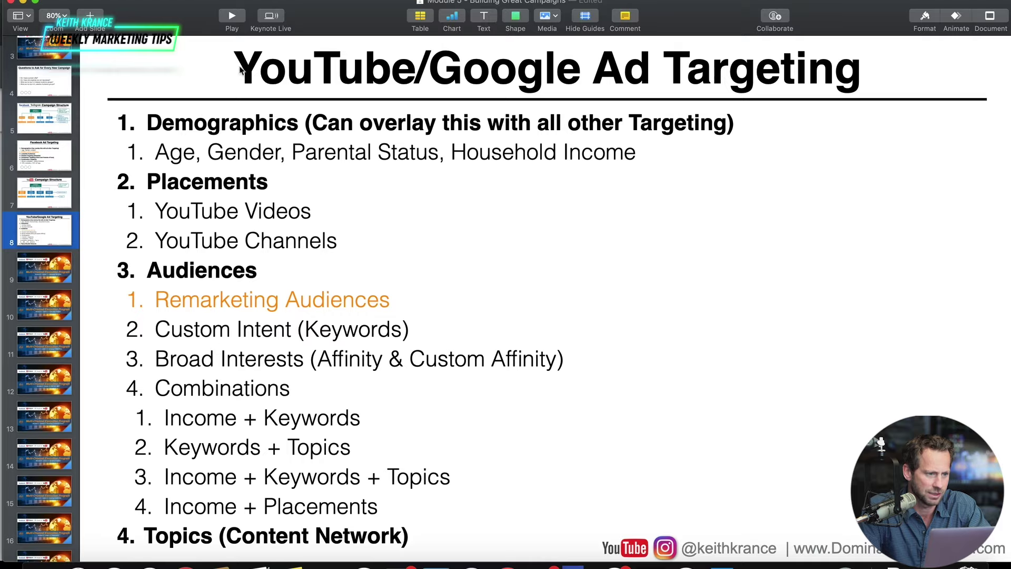
click(233, 16)
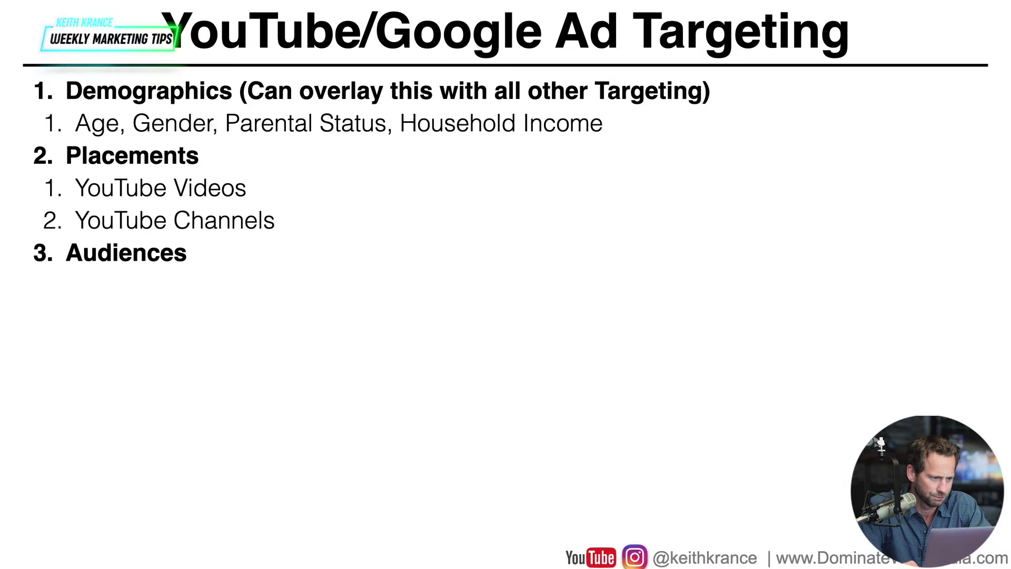